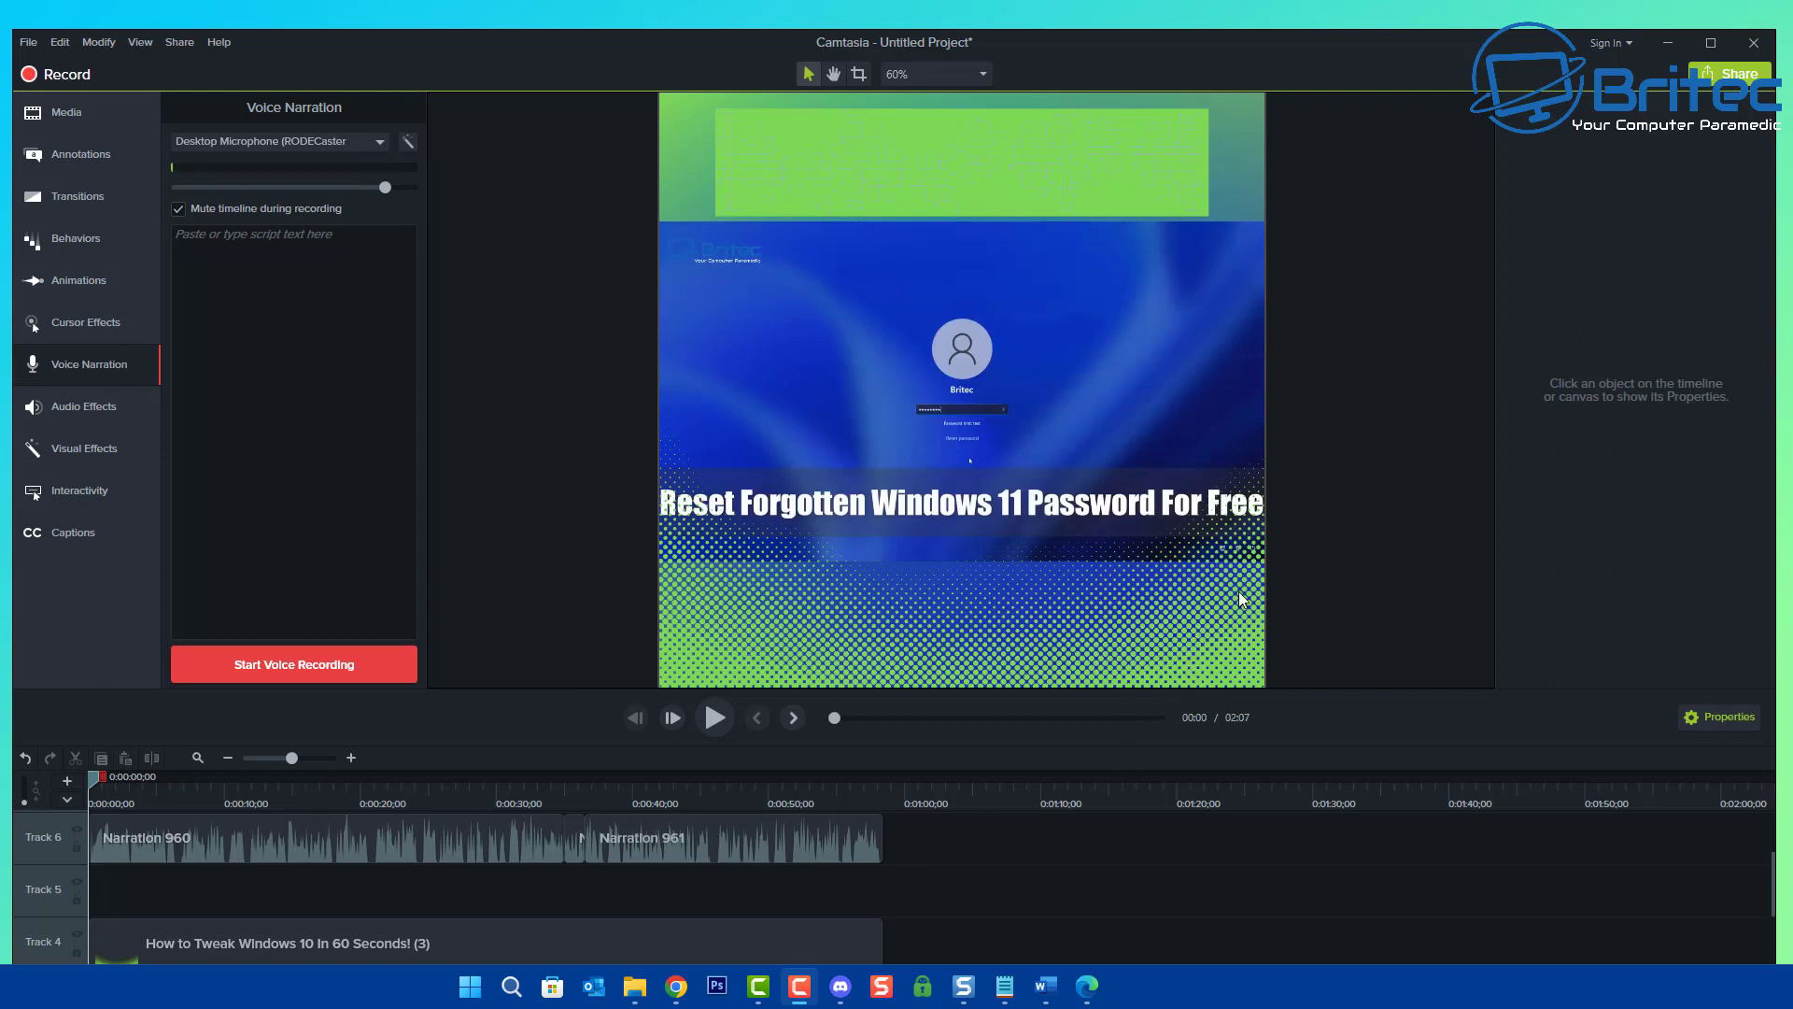
Start a new Camtasia custom production with MP4 output
left_click(179, 42)
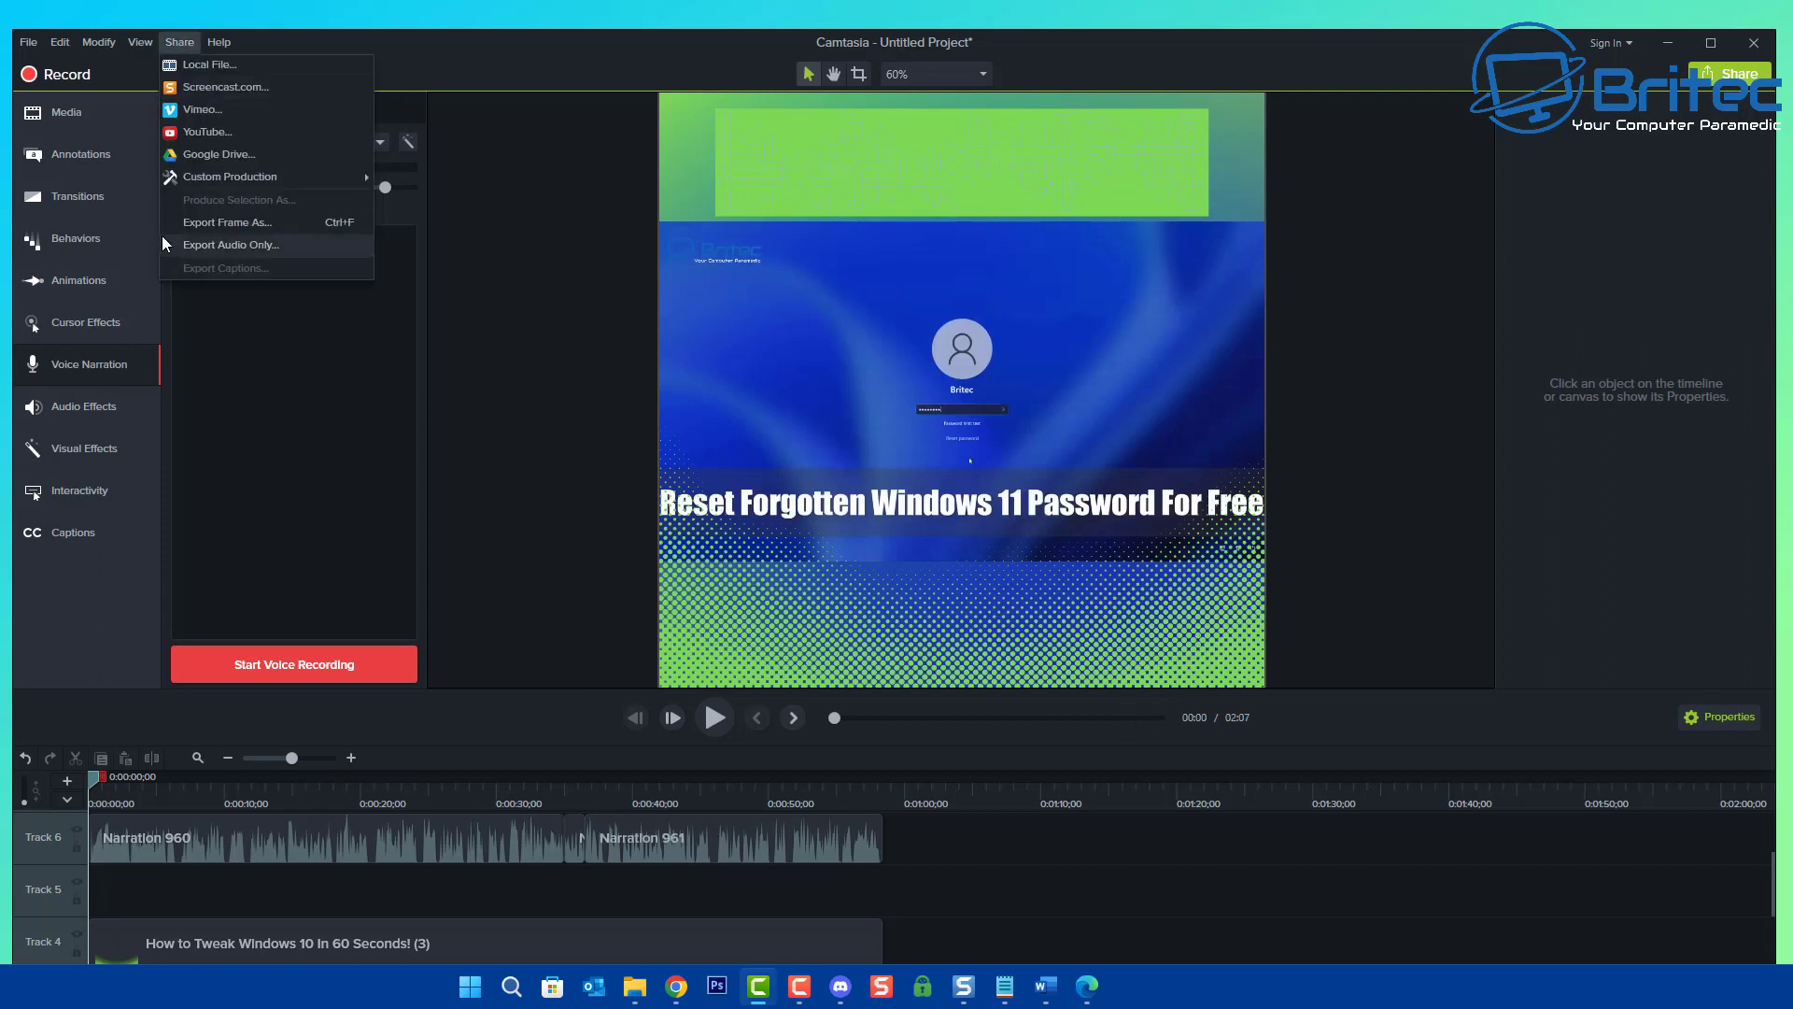
mouse_move(221, 177)
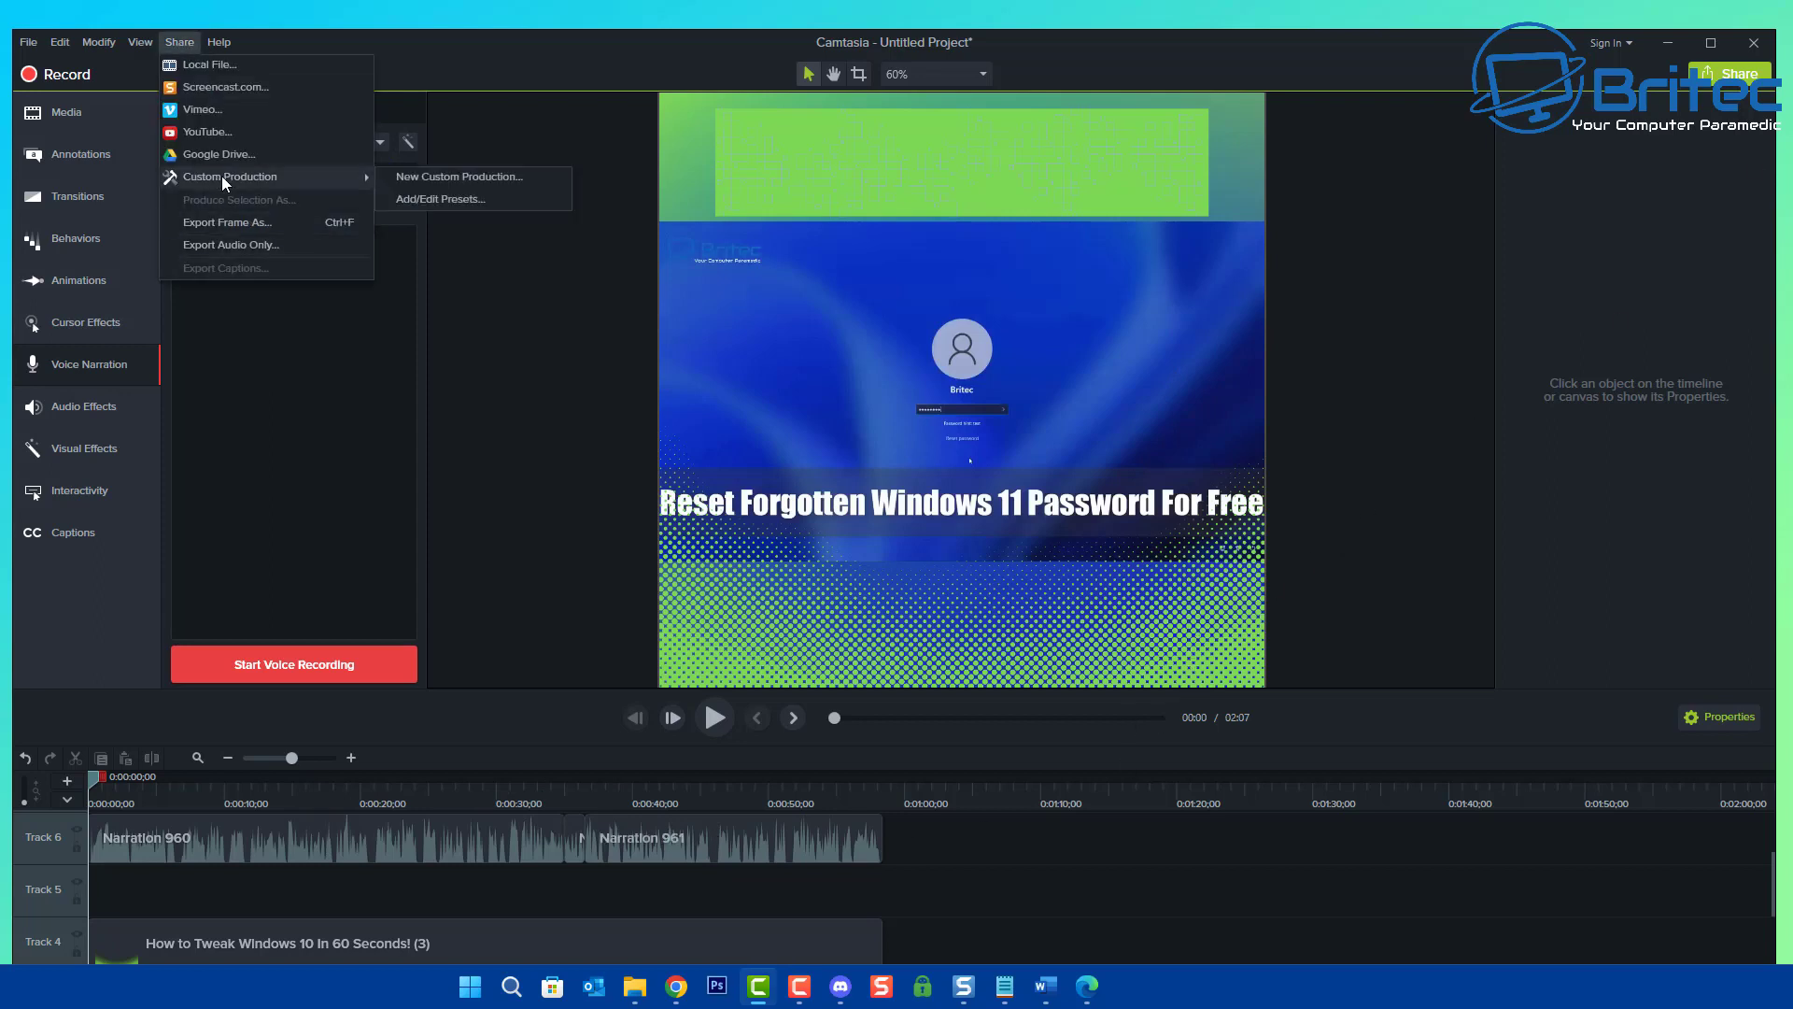
left_click(433, 177)
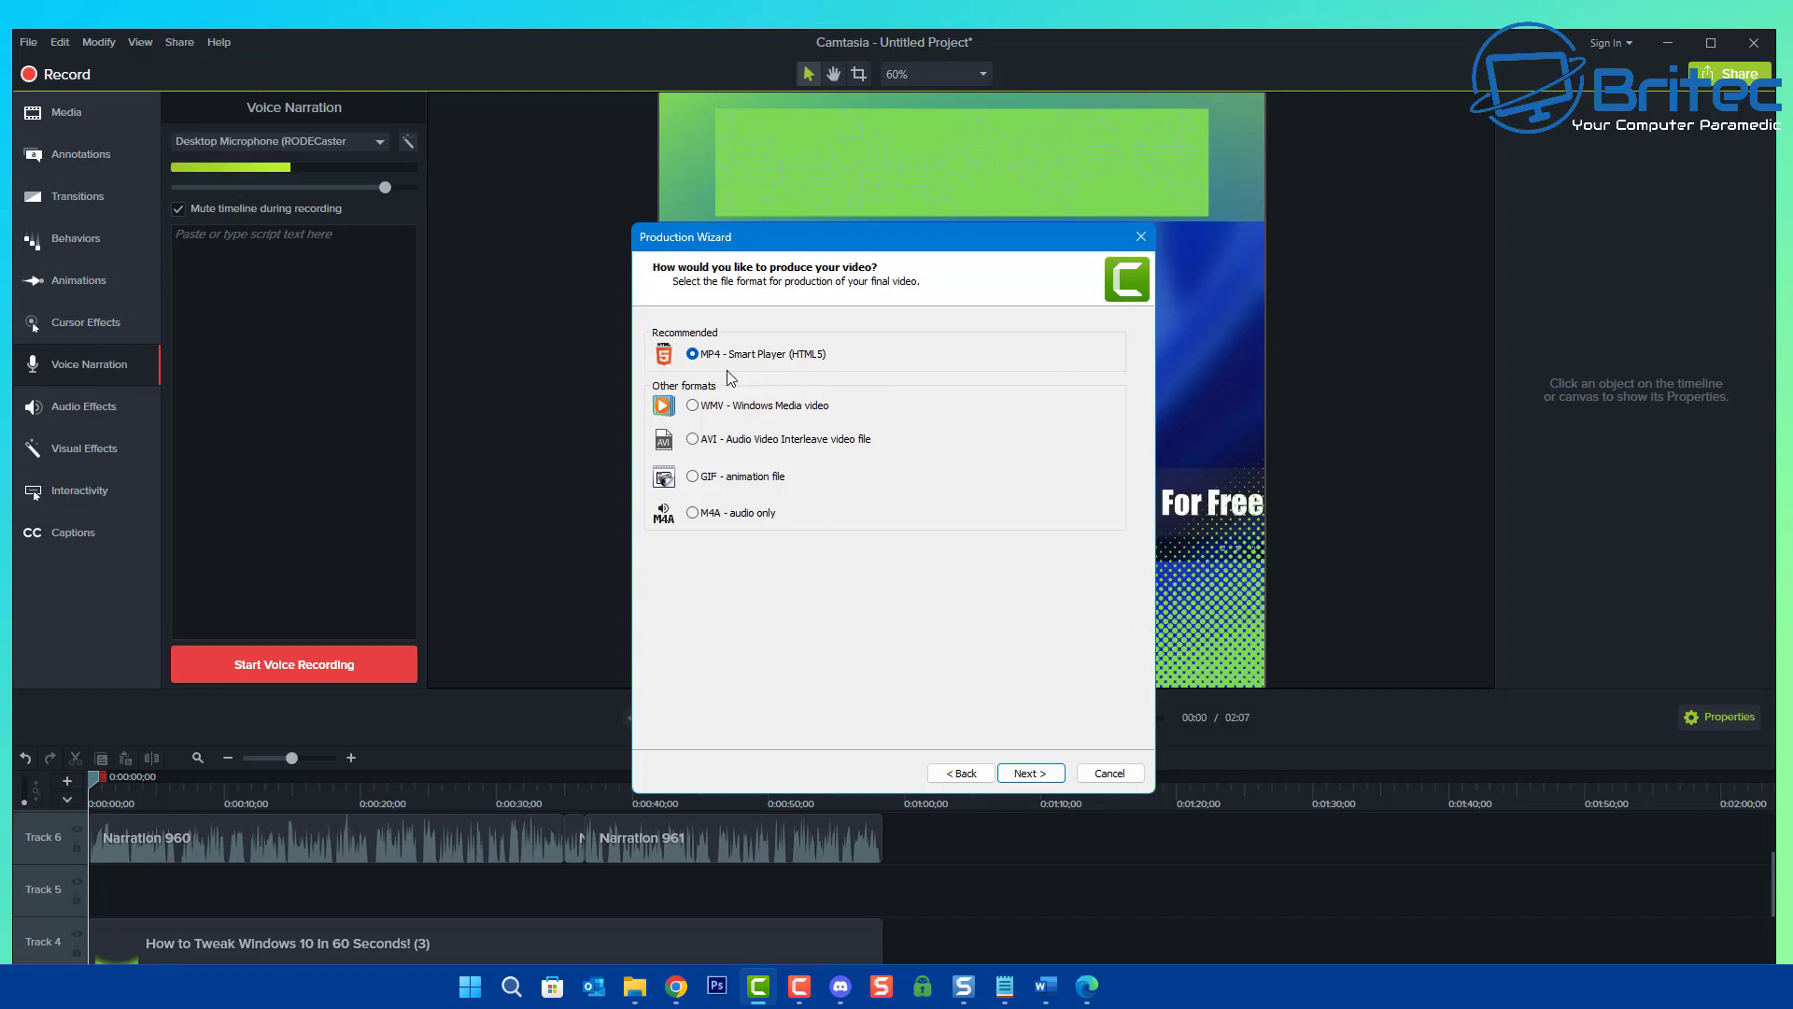
left_click(1024, 777)
Produce without a player controller at 1080×1080 and continue past the video options
left_click(661, 353)
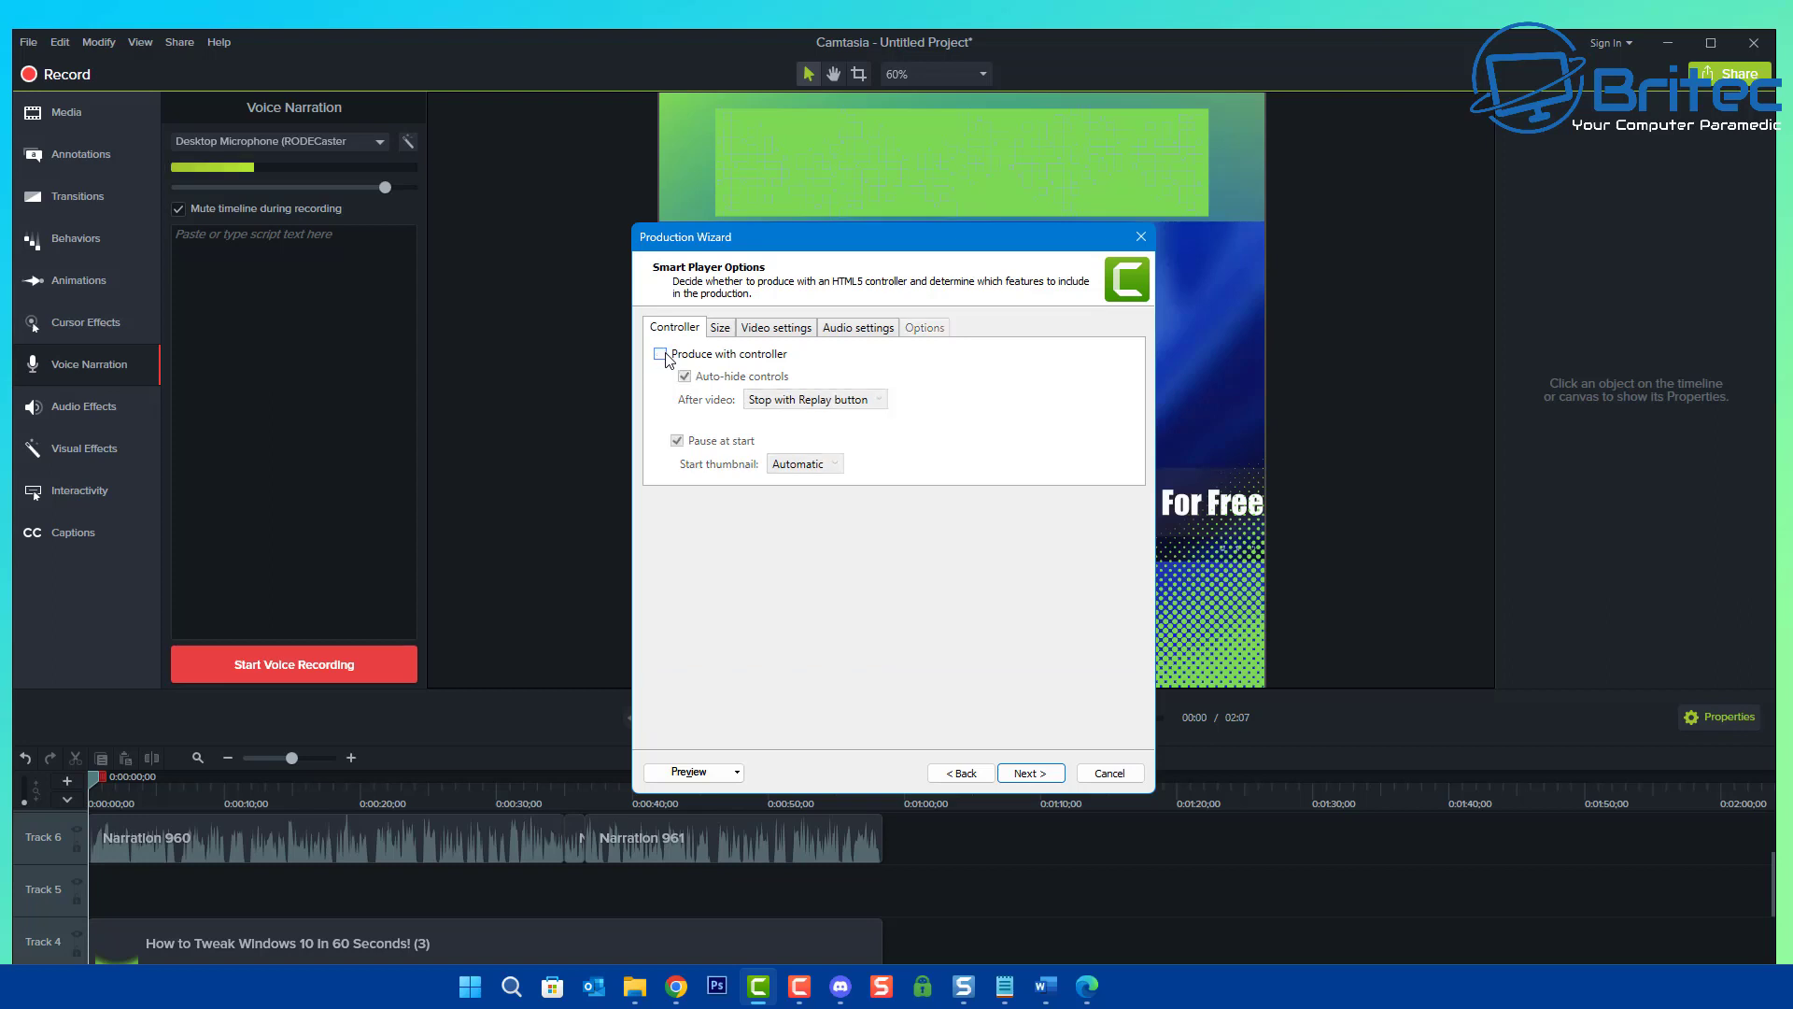
left_click(720, 327)
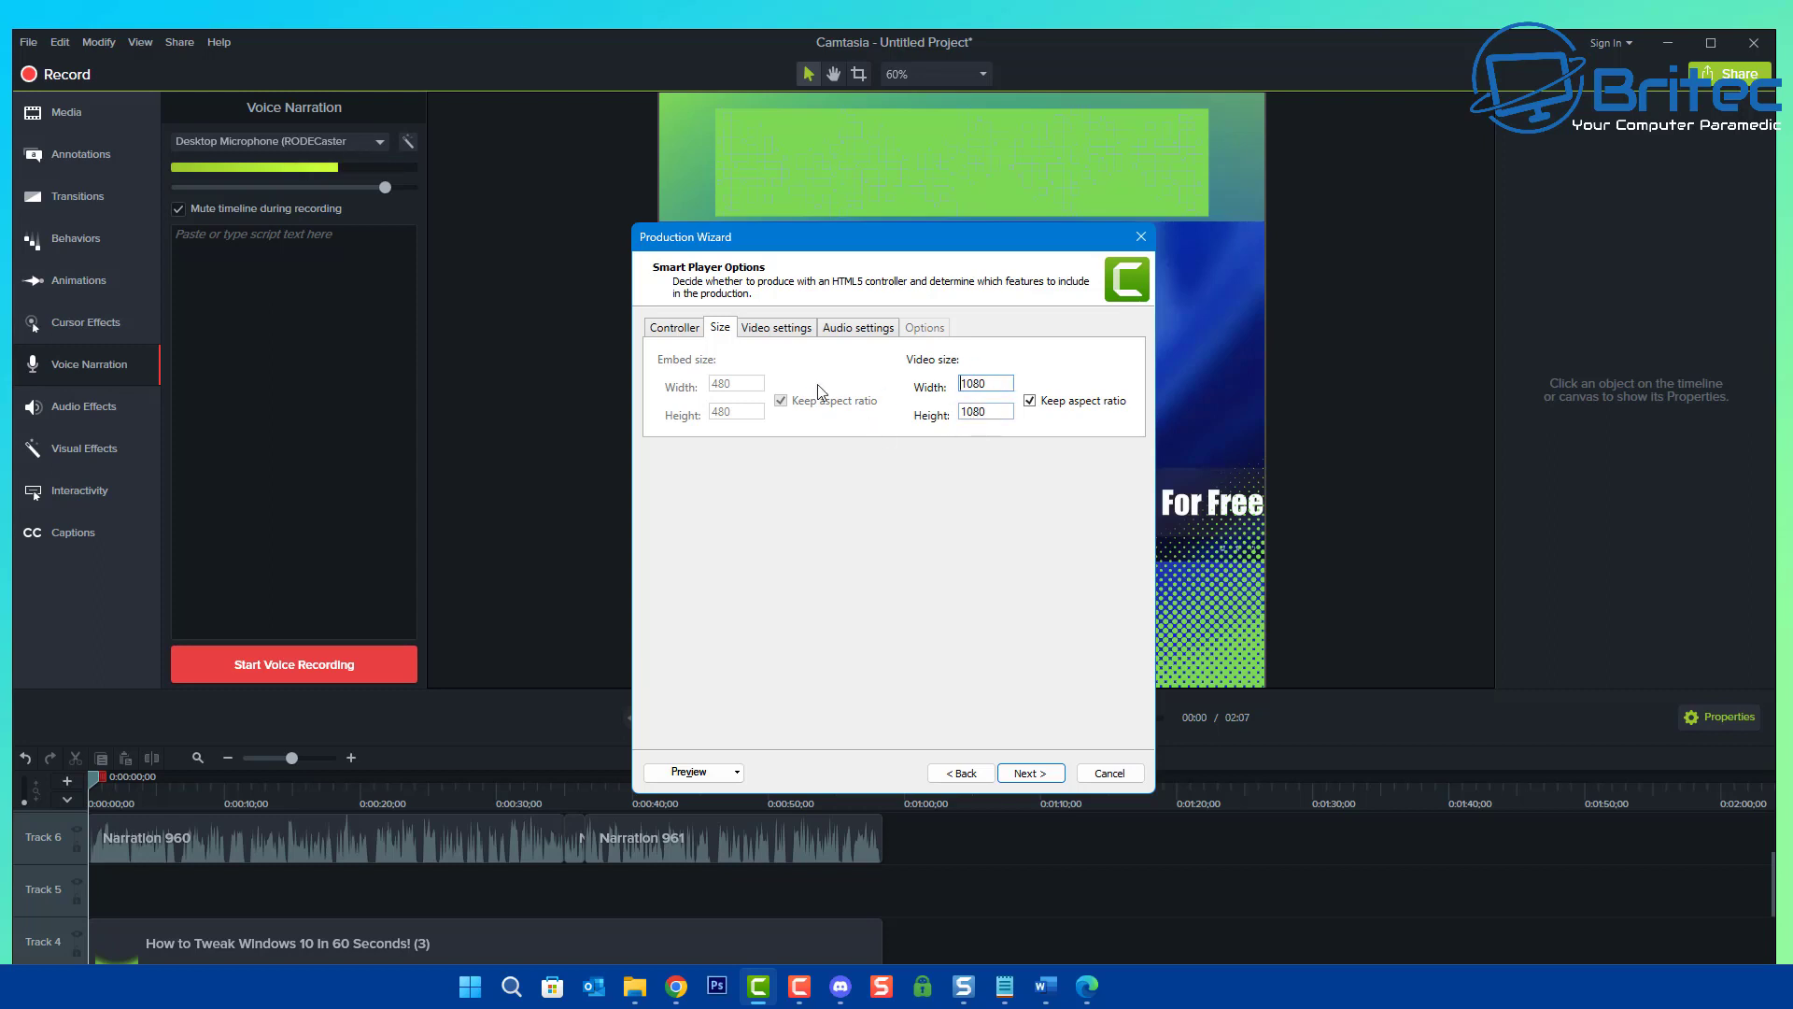
left_click(1031, 774)
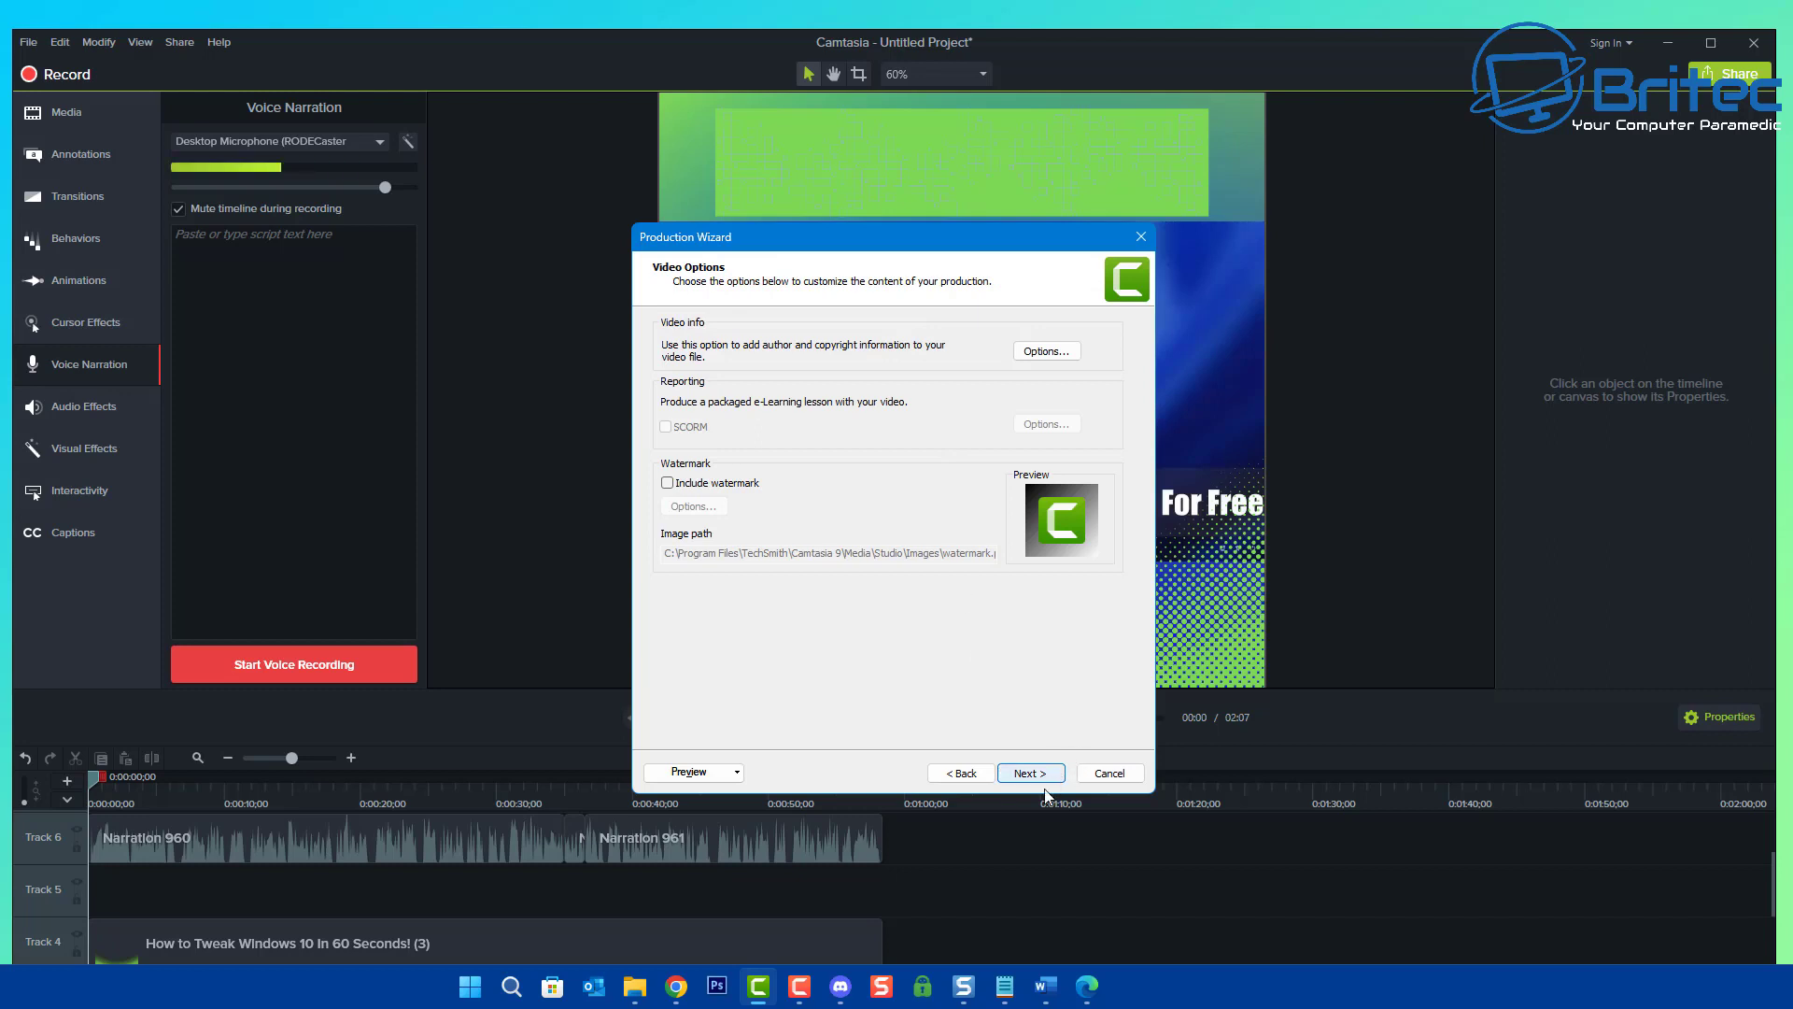
left_click(1031, 774)
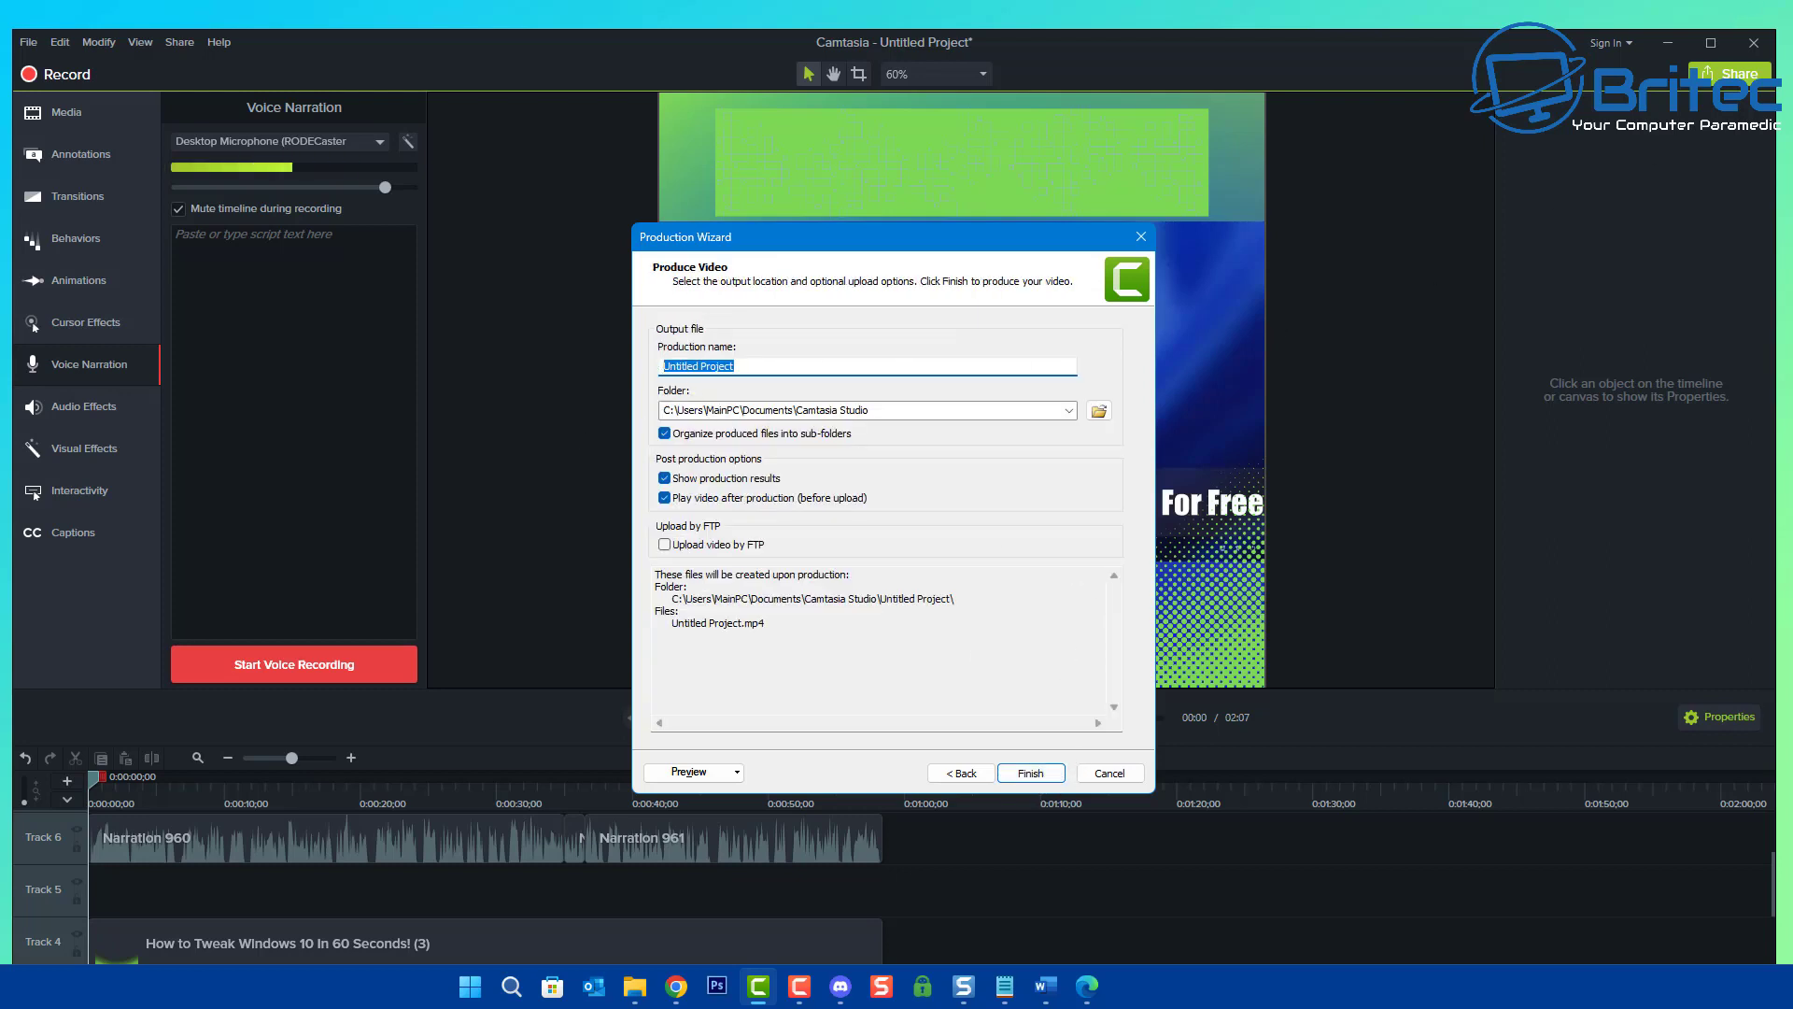
Rename the production to 'Best FREE Speech to Text AI With CAPCUT' and produce the MP4
key("F10")
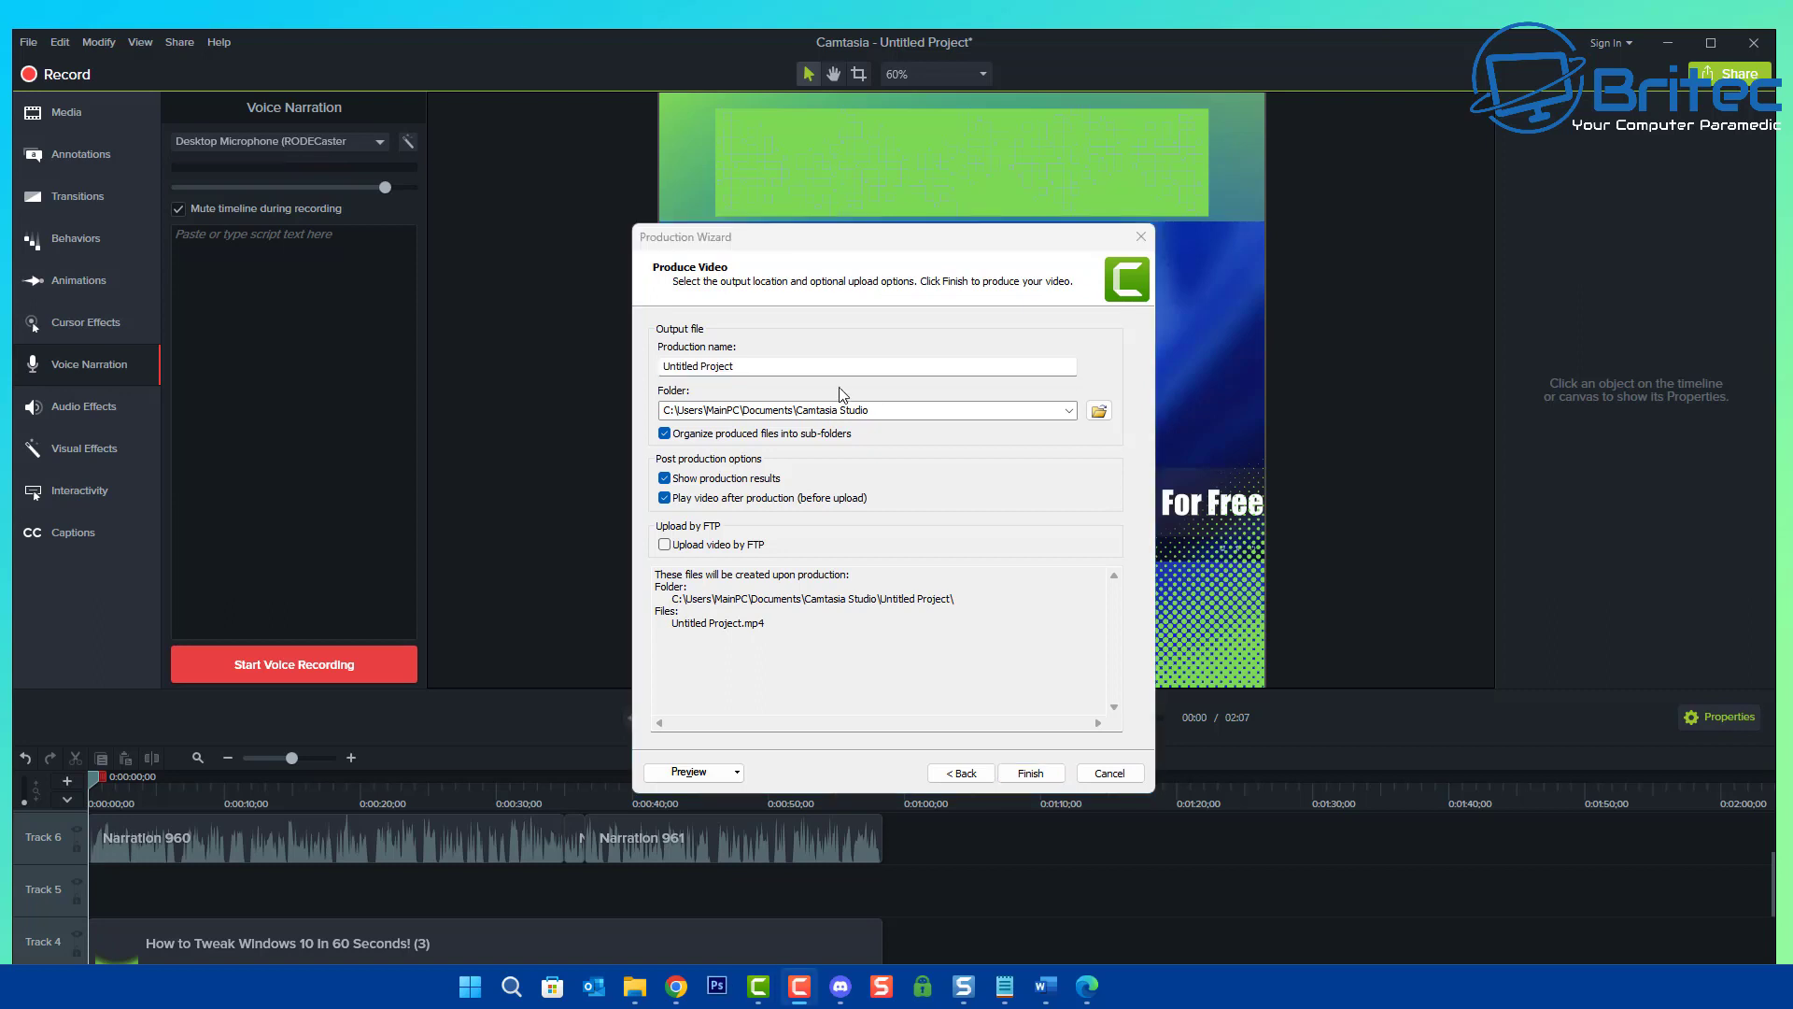
left_click(733, 367)
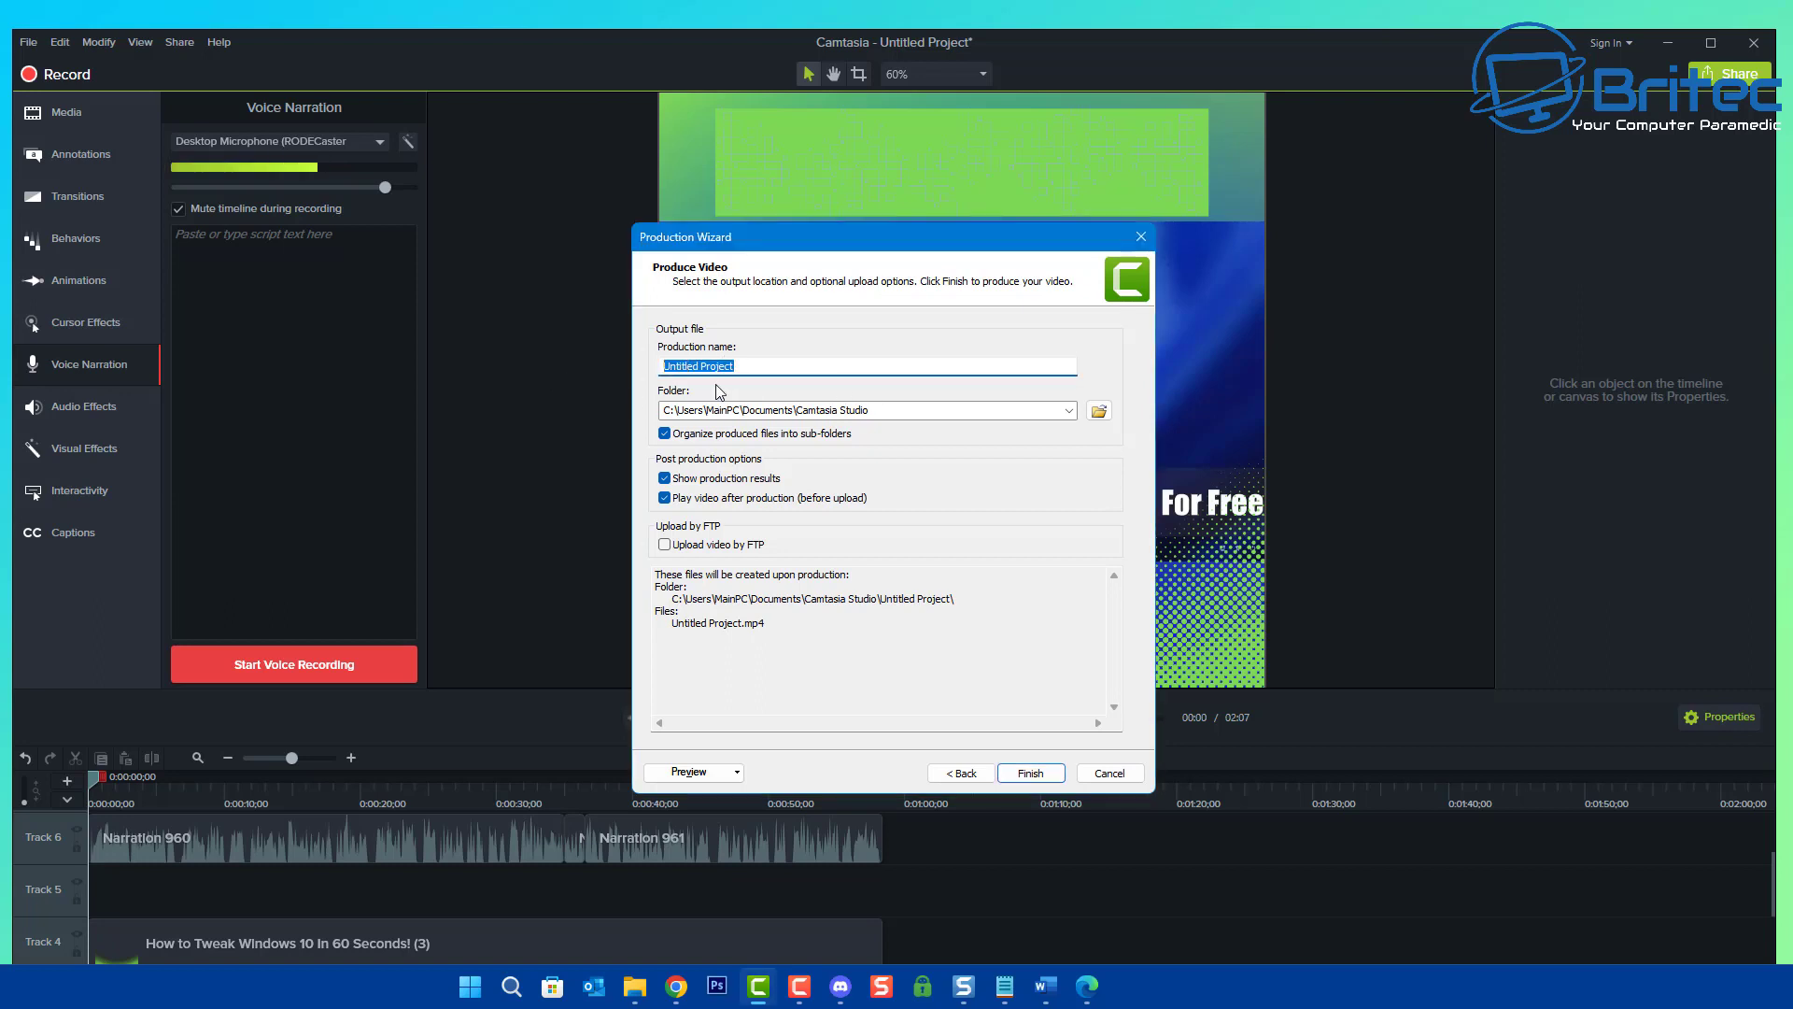
type("Best FREE Speech to Text AI With CAPCUT")
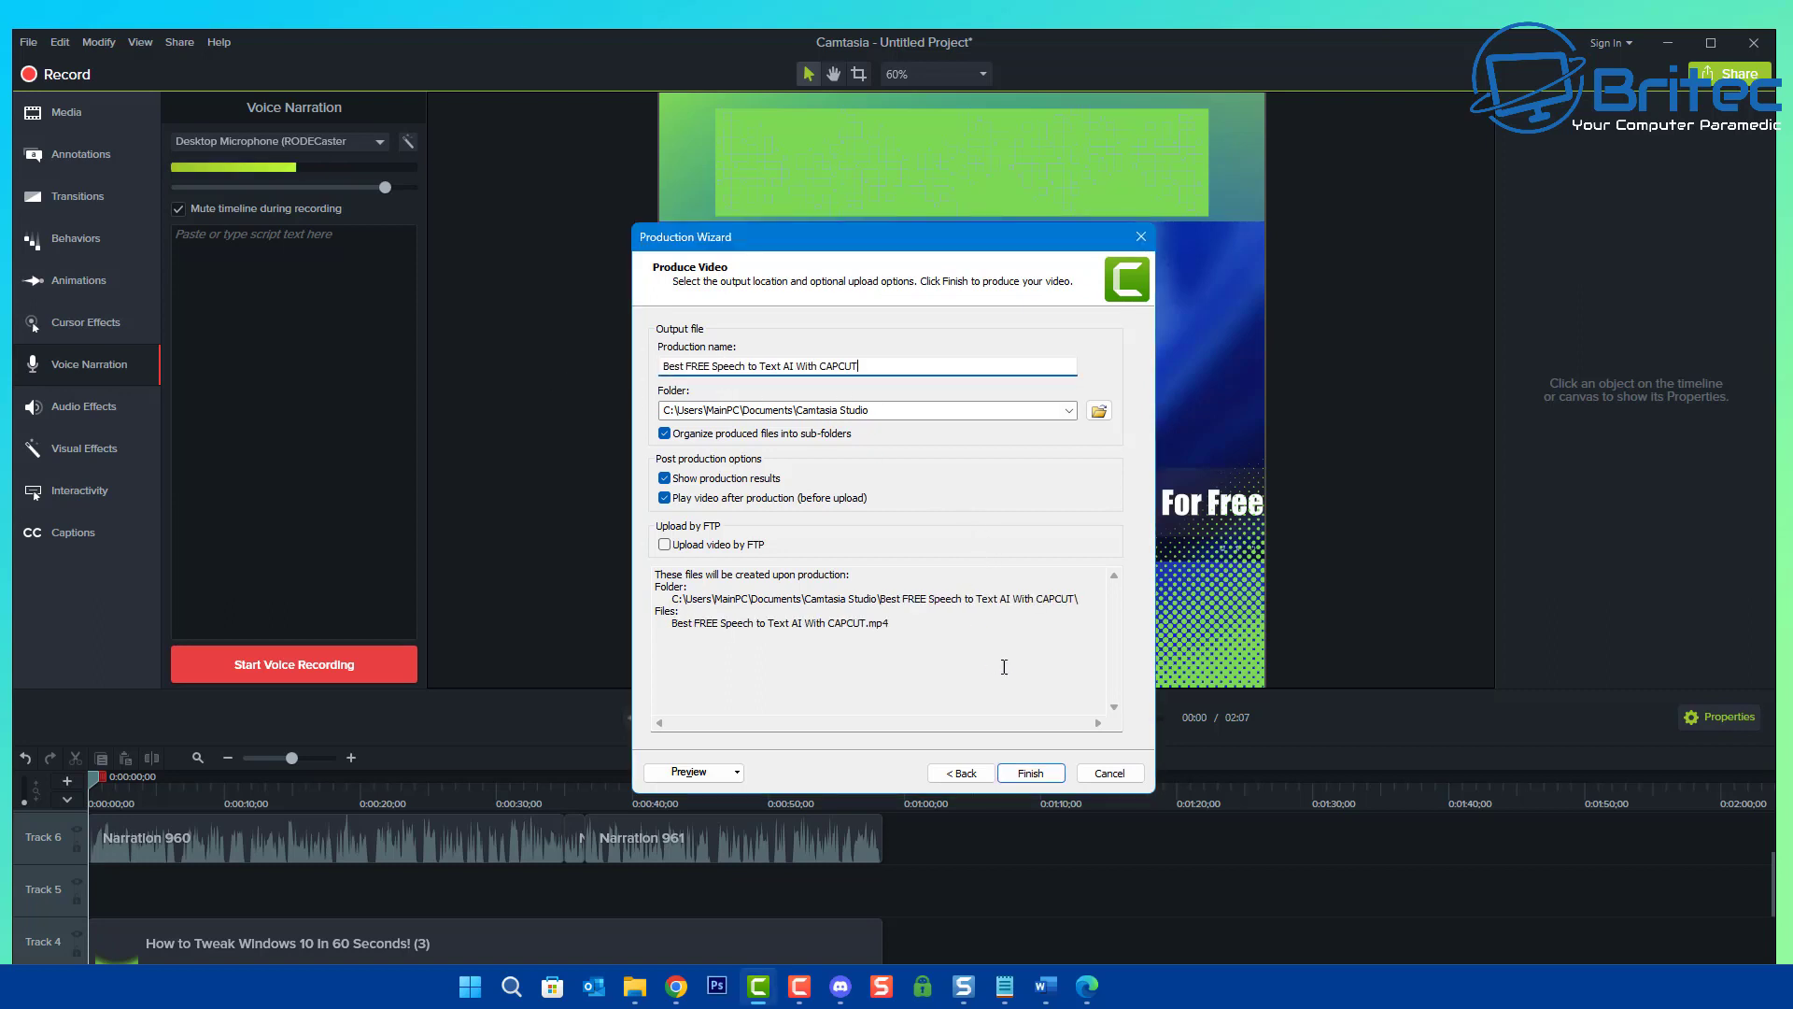
left_click(1034, 777)
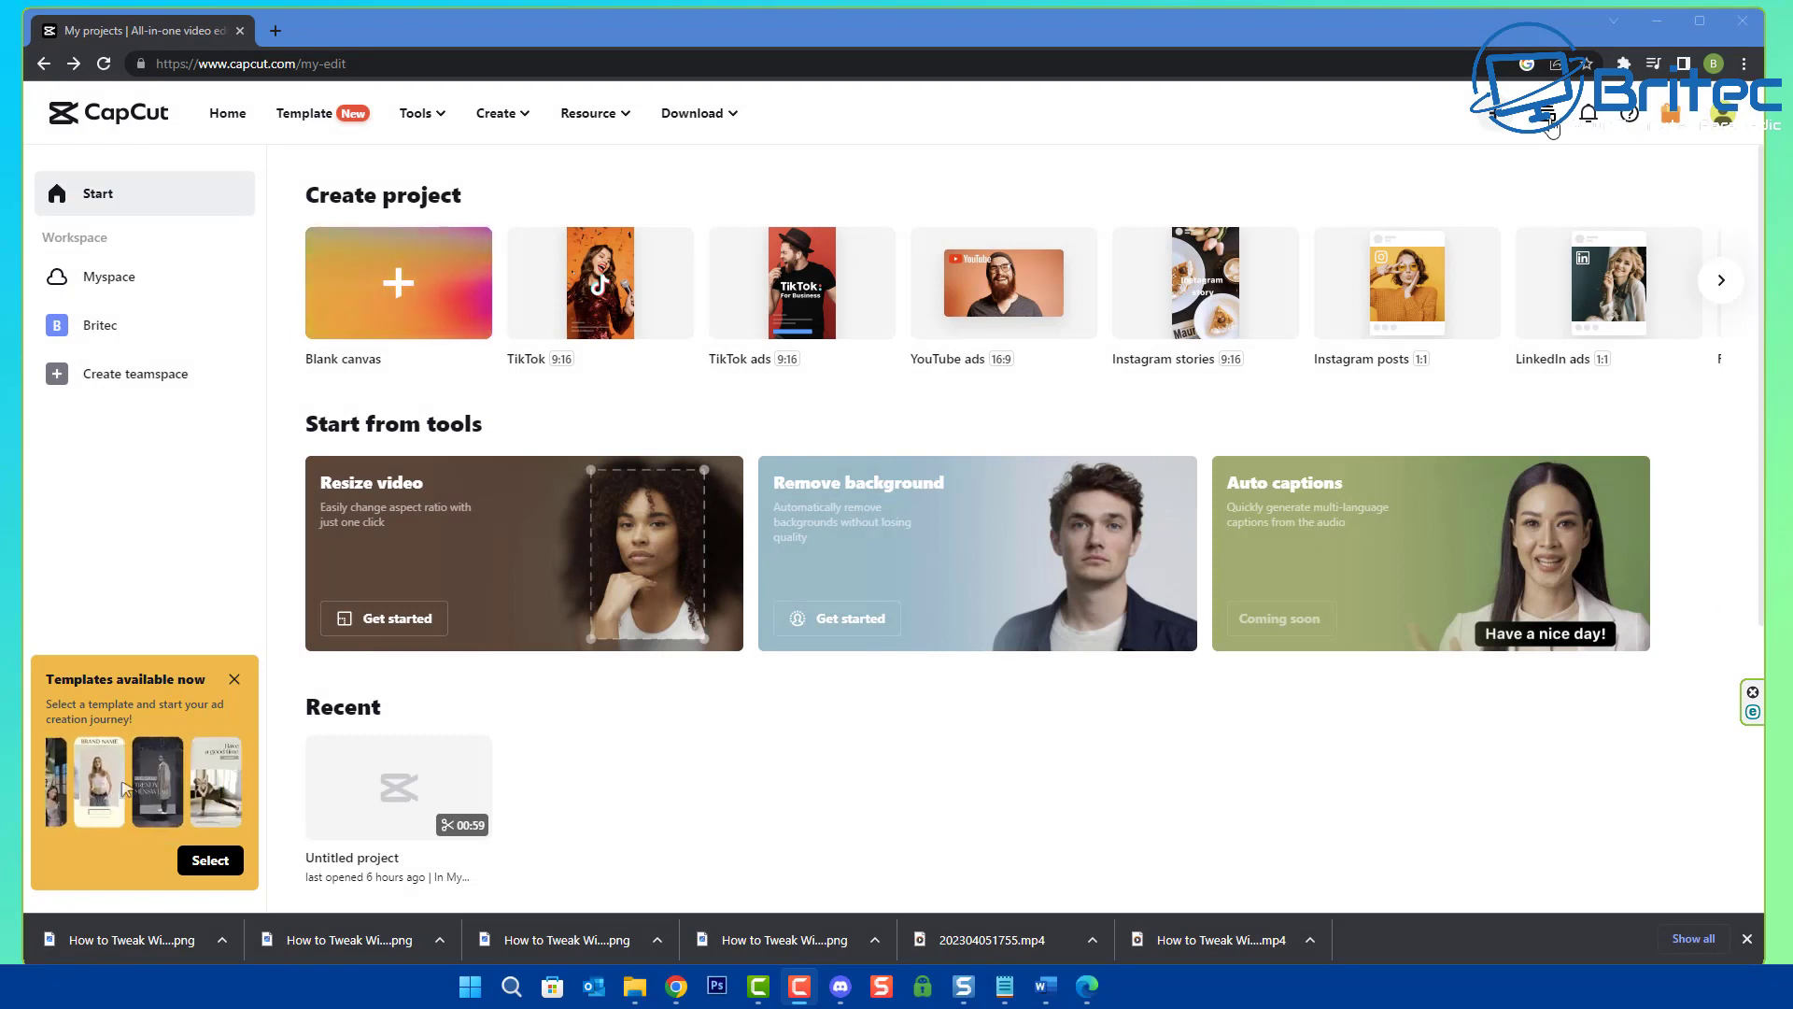
Create a new Blank canvas project in CapCut Online
left_click(1491, 124)
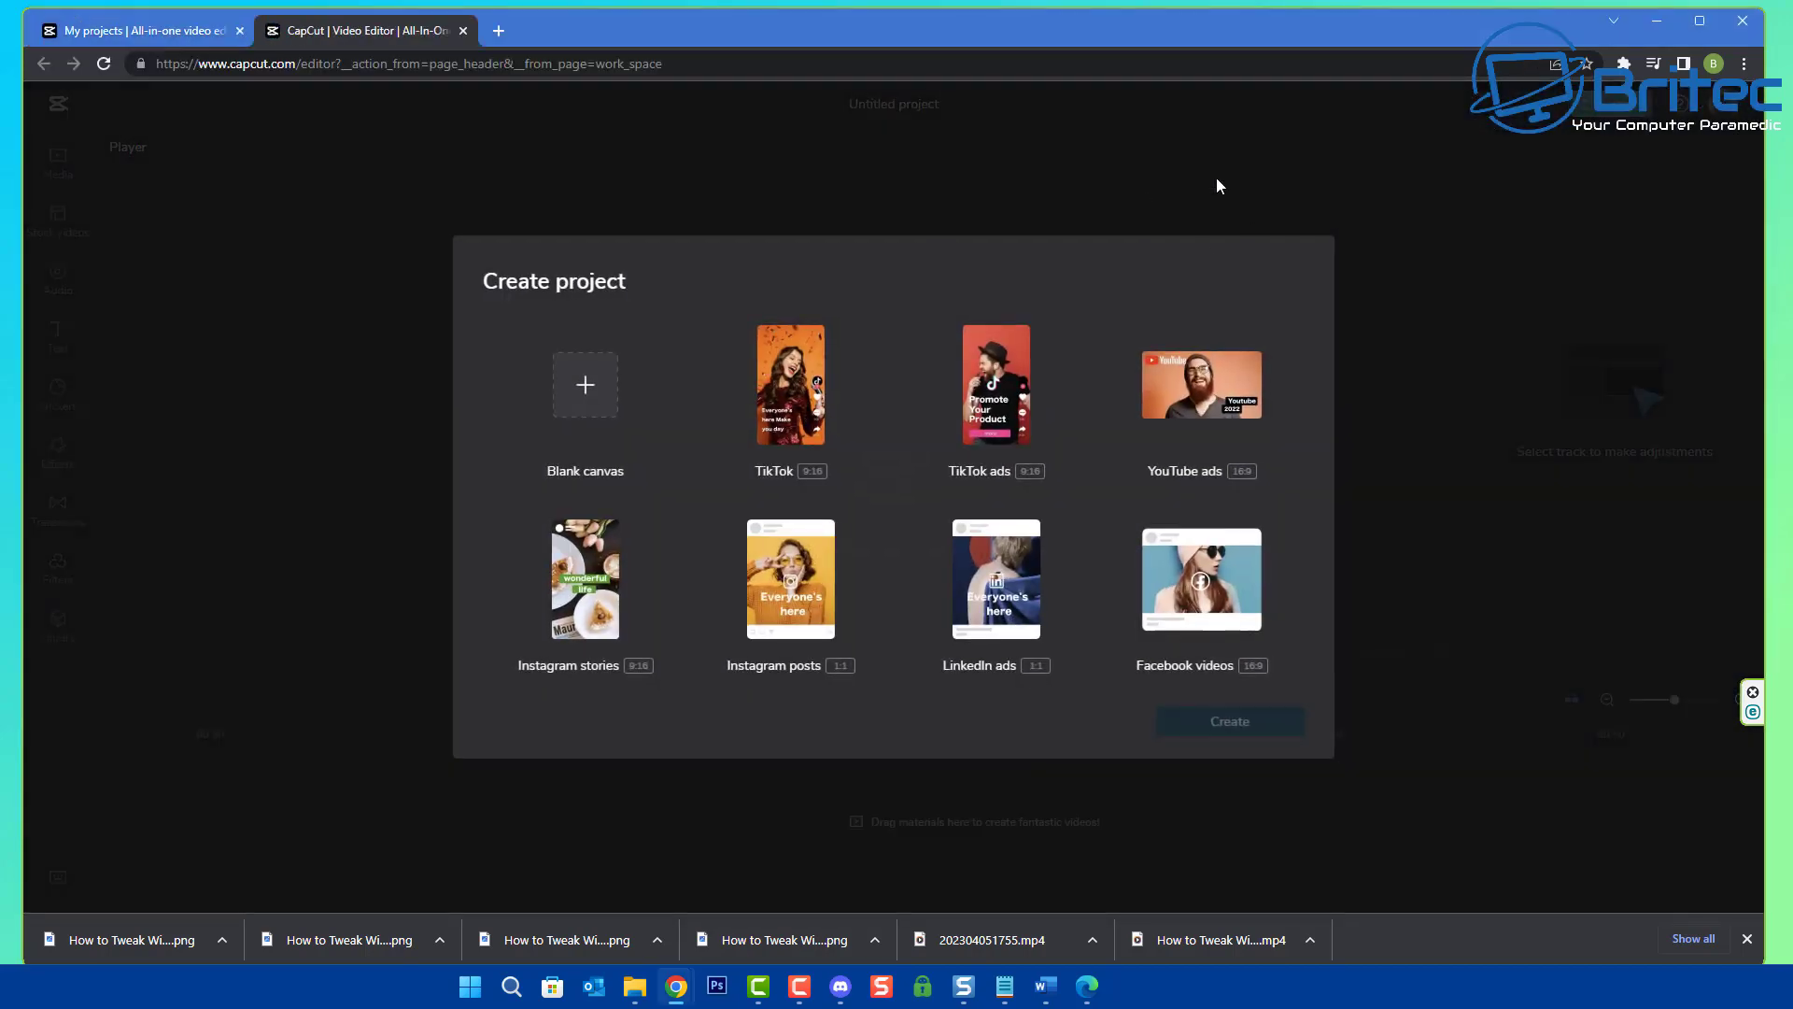
left_click(792, 452)
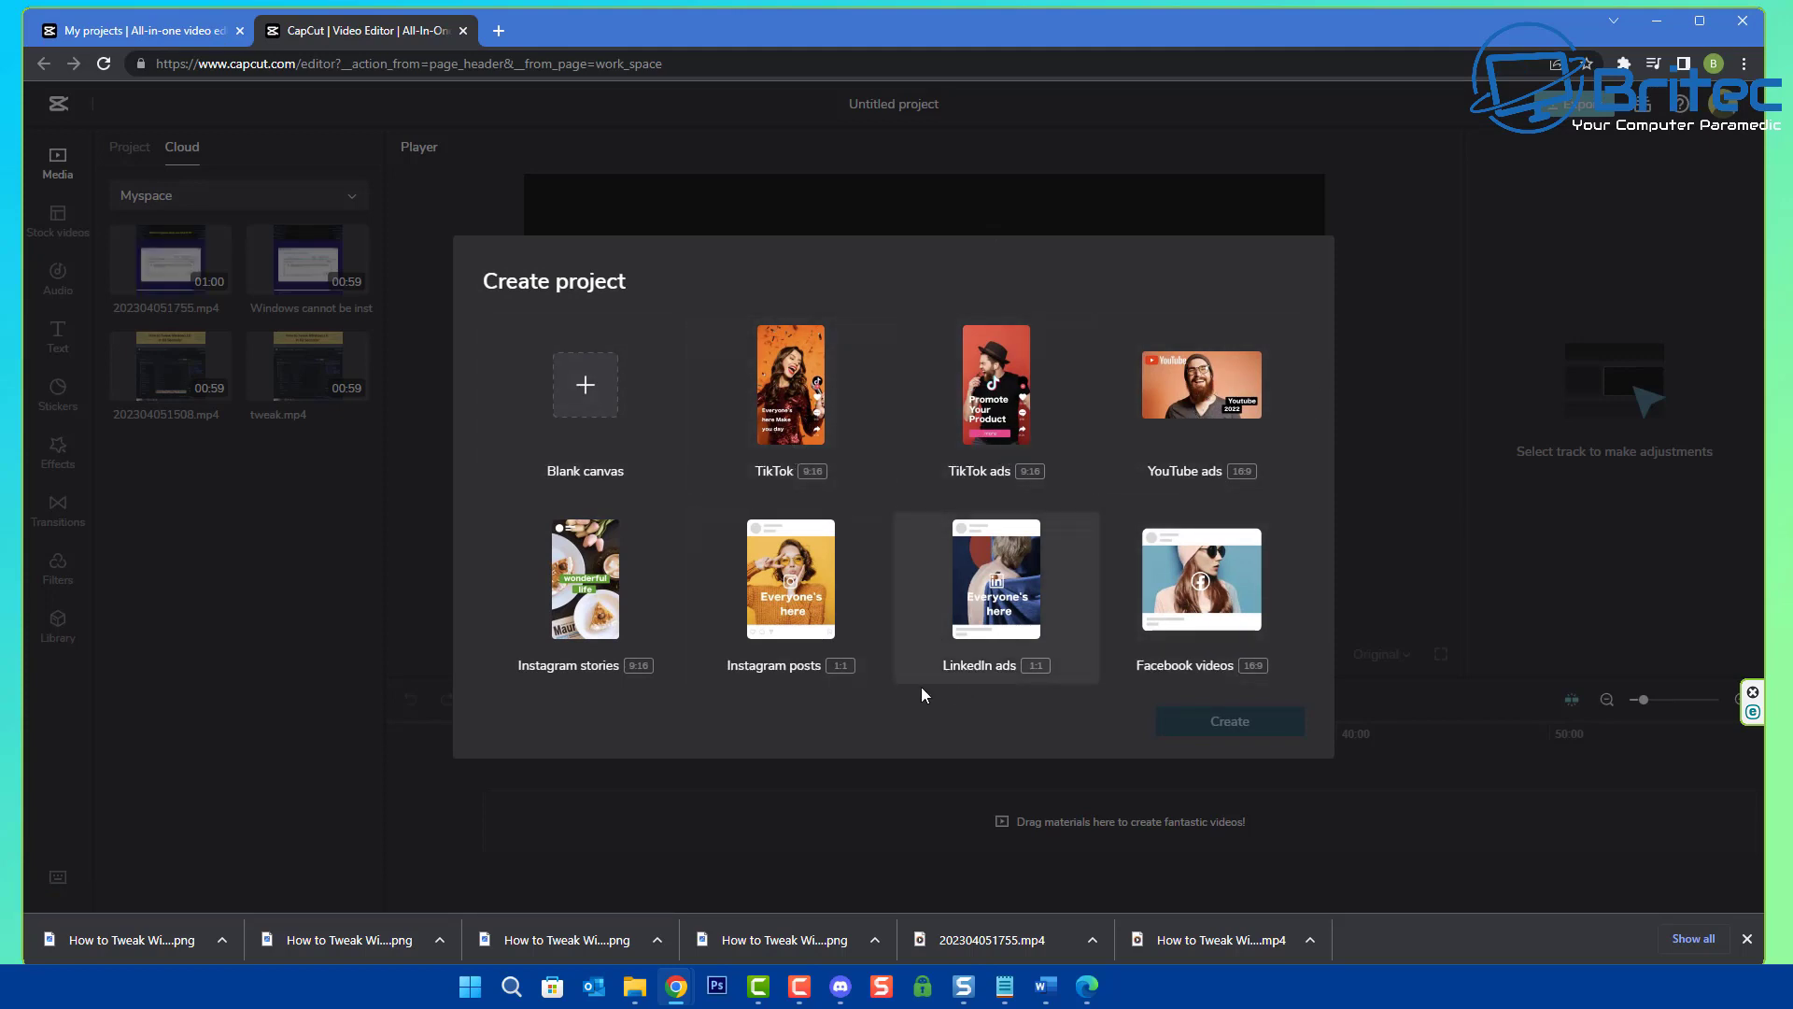
left_click(588, 399)
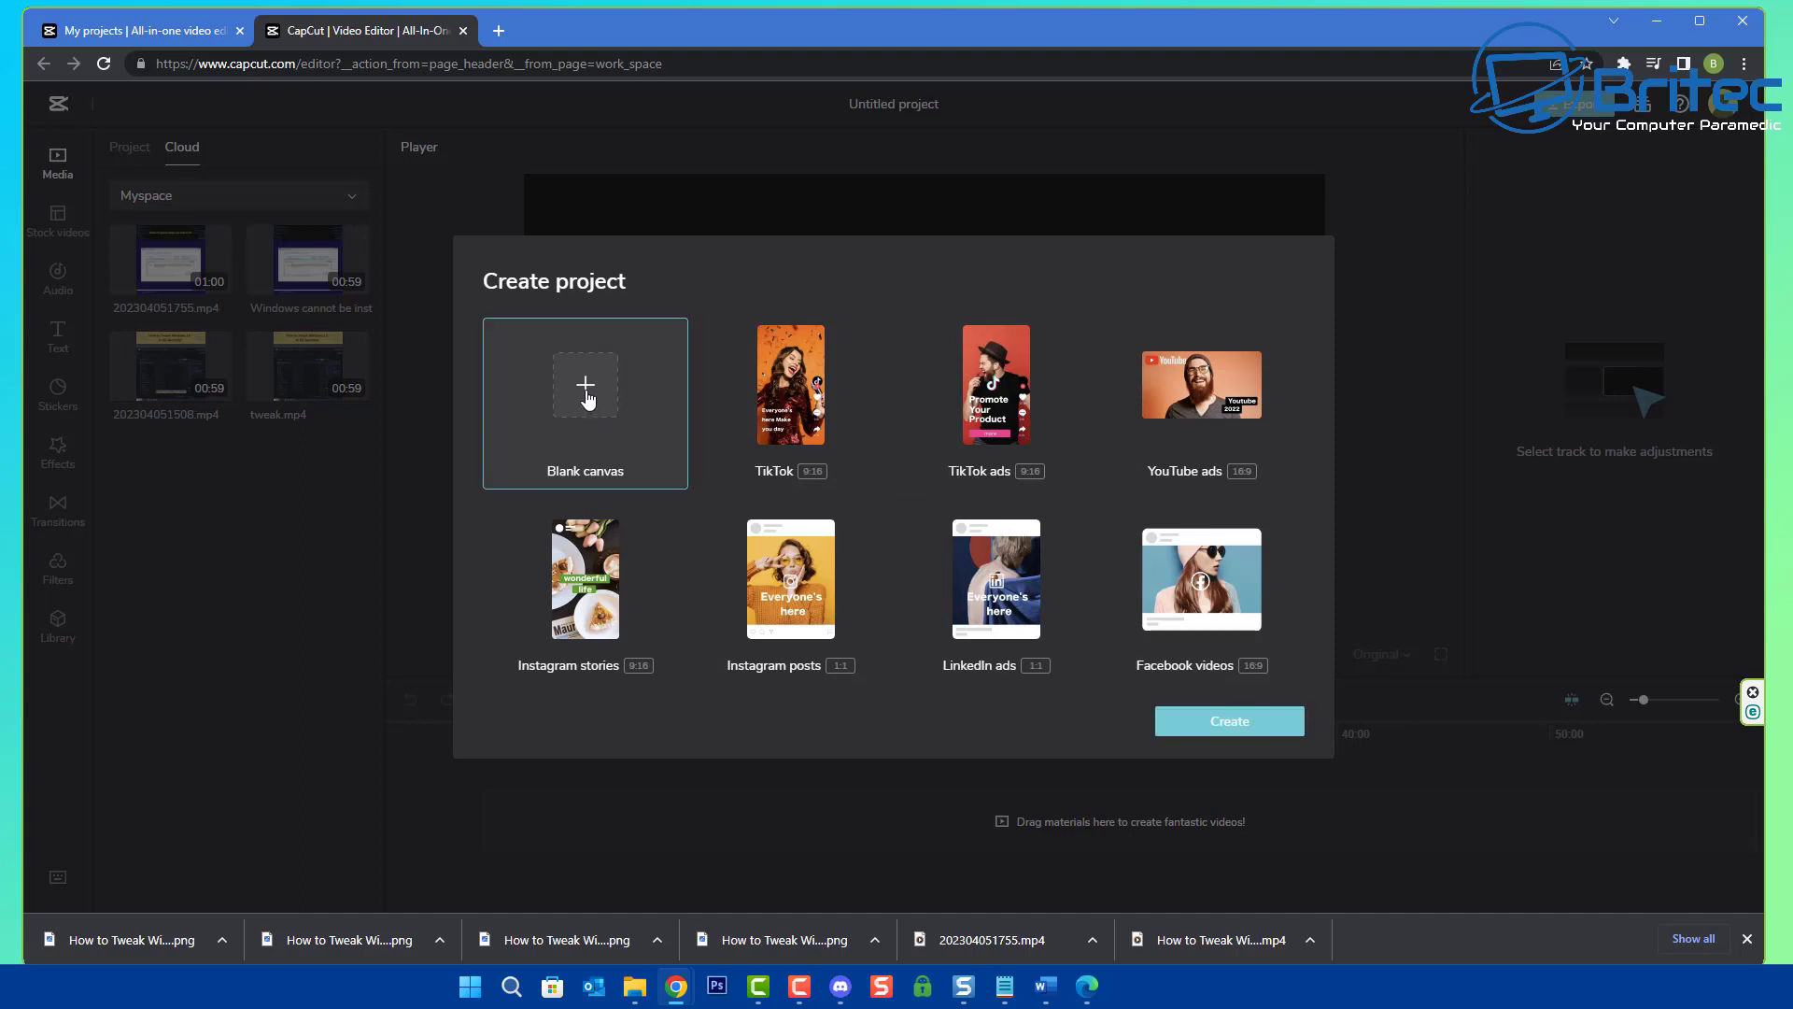
left_click(1225, 722)
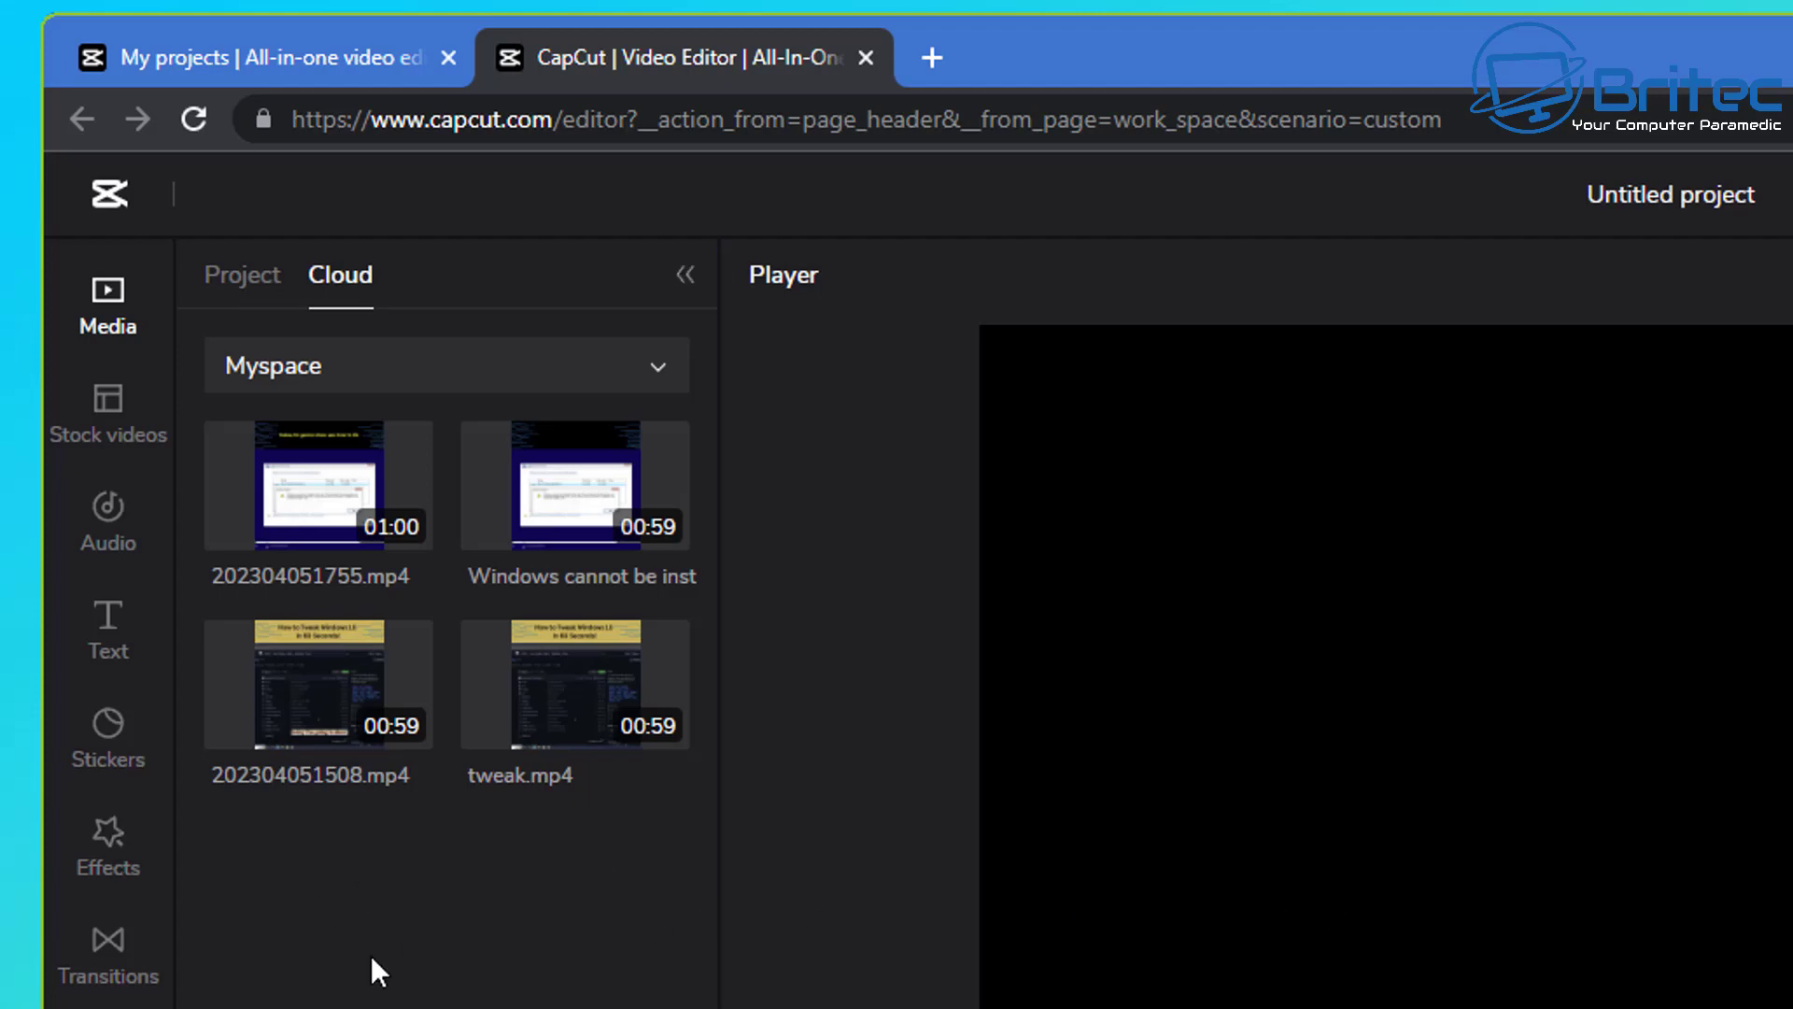
Upload Best FREE Speech to Text AI With CAPCUT.mp4 to project media and place it on the timeline
left_click(241, 280)
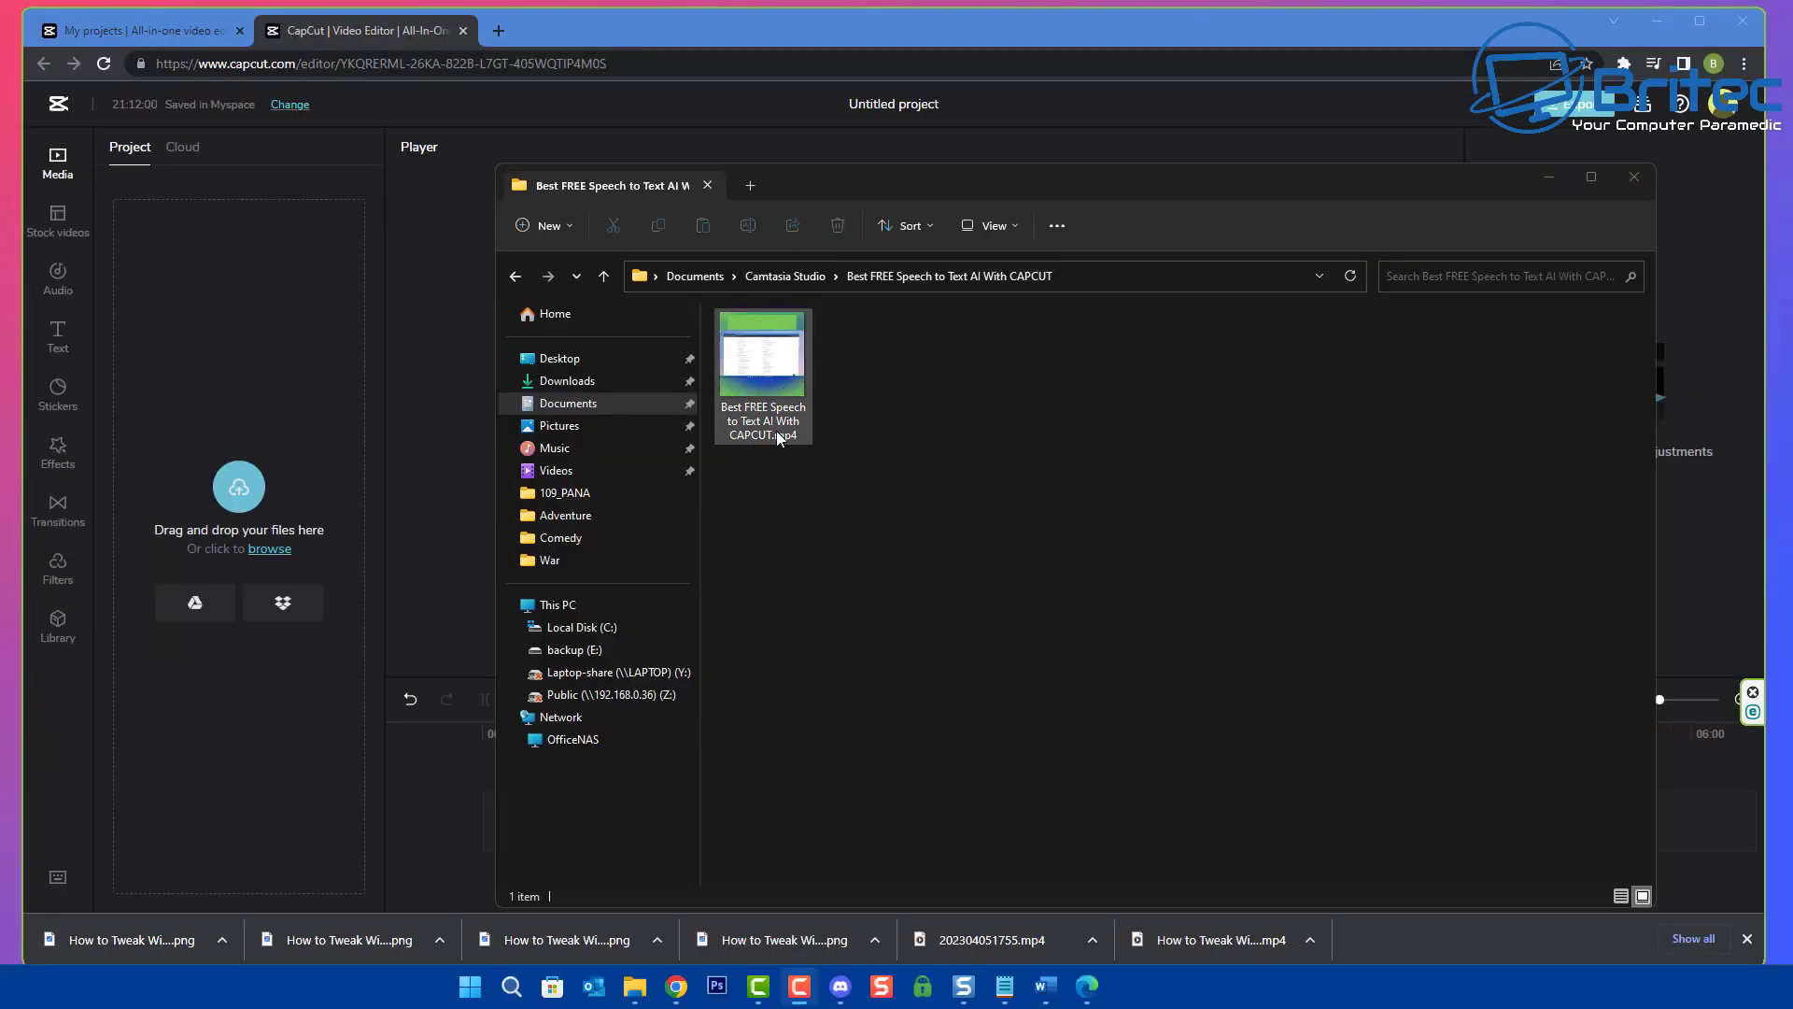
left_click_drag(757, 358, 239, 457)
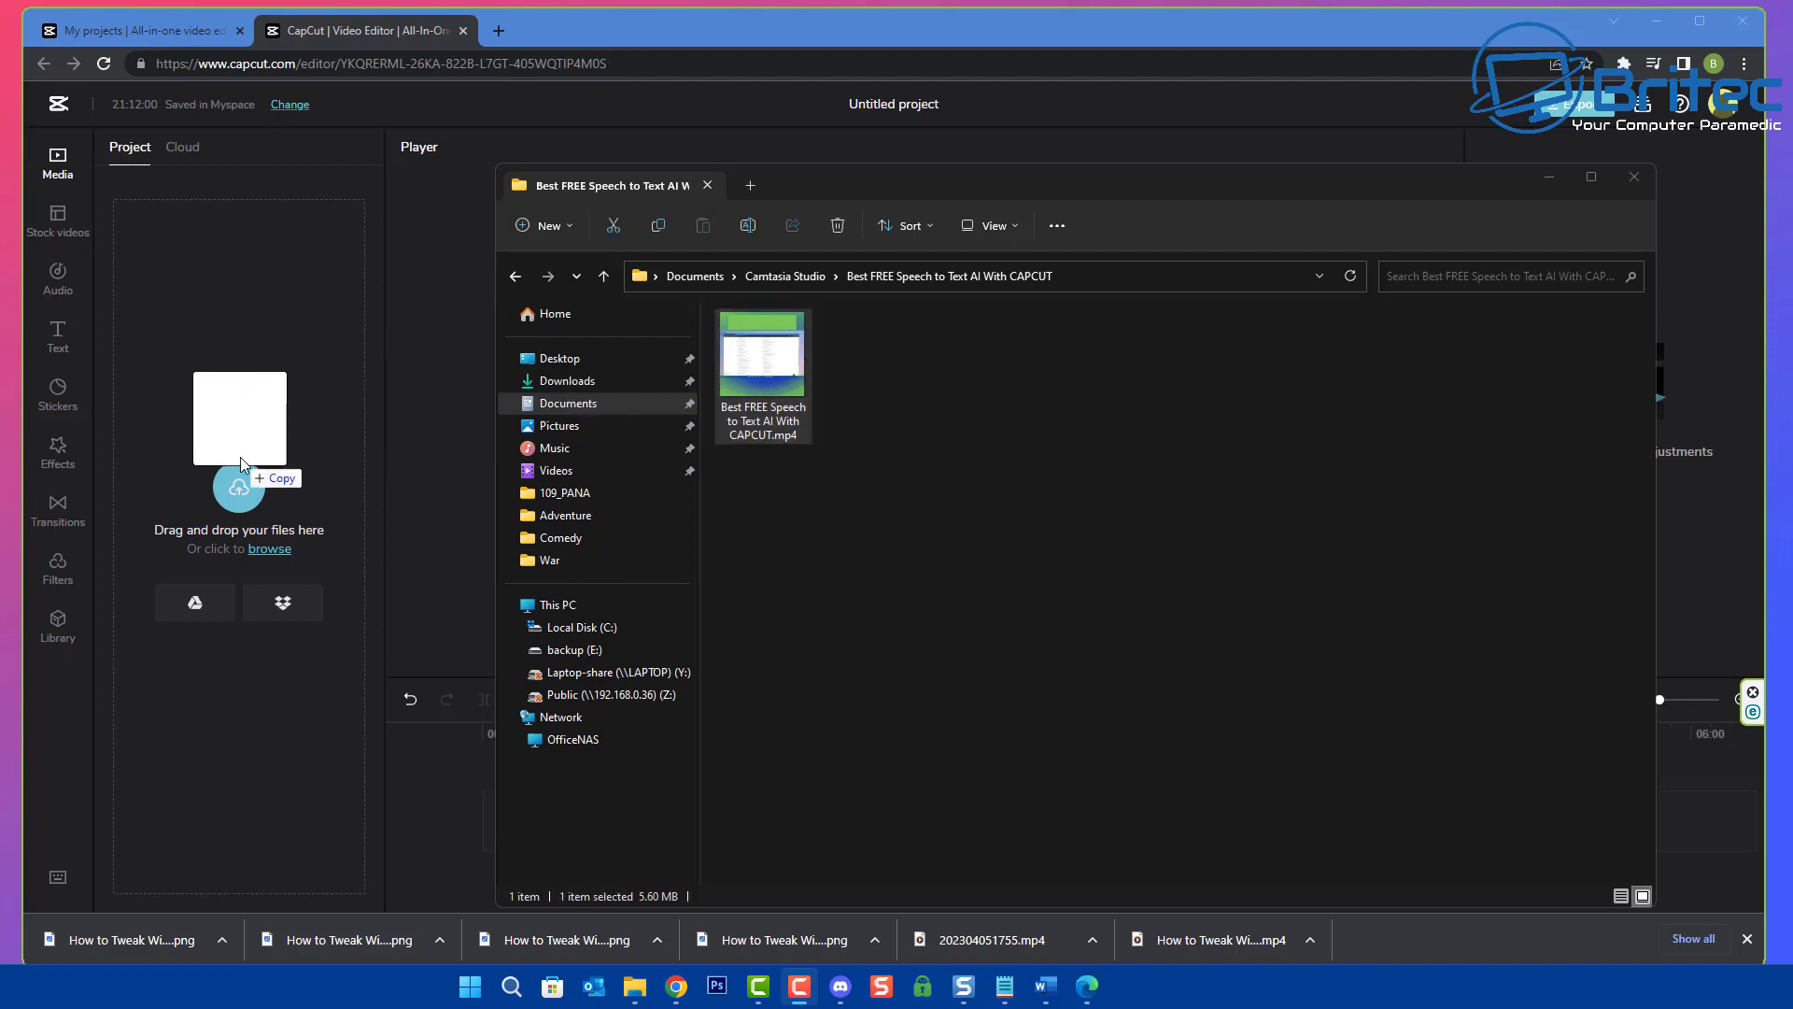
left_click_drag(239, 457, 239, 457)
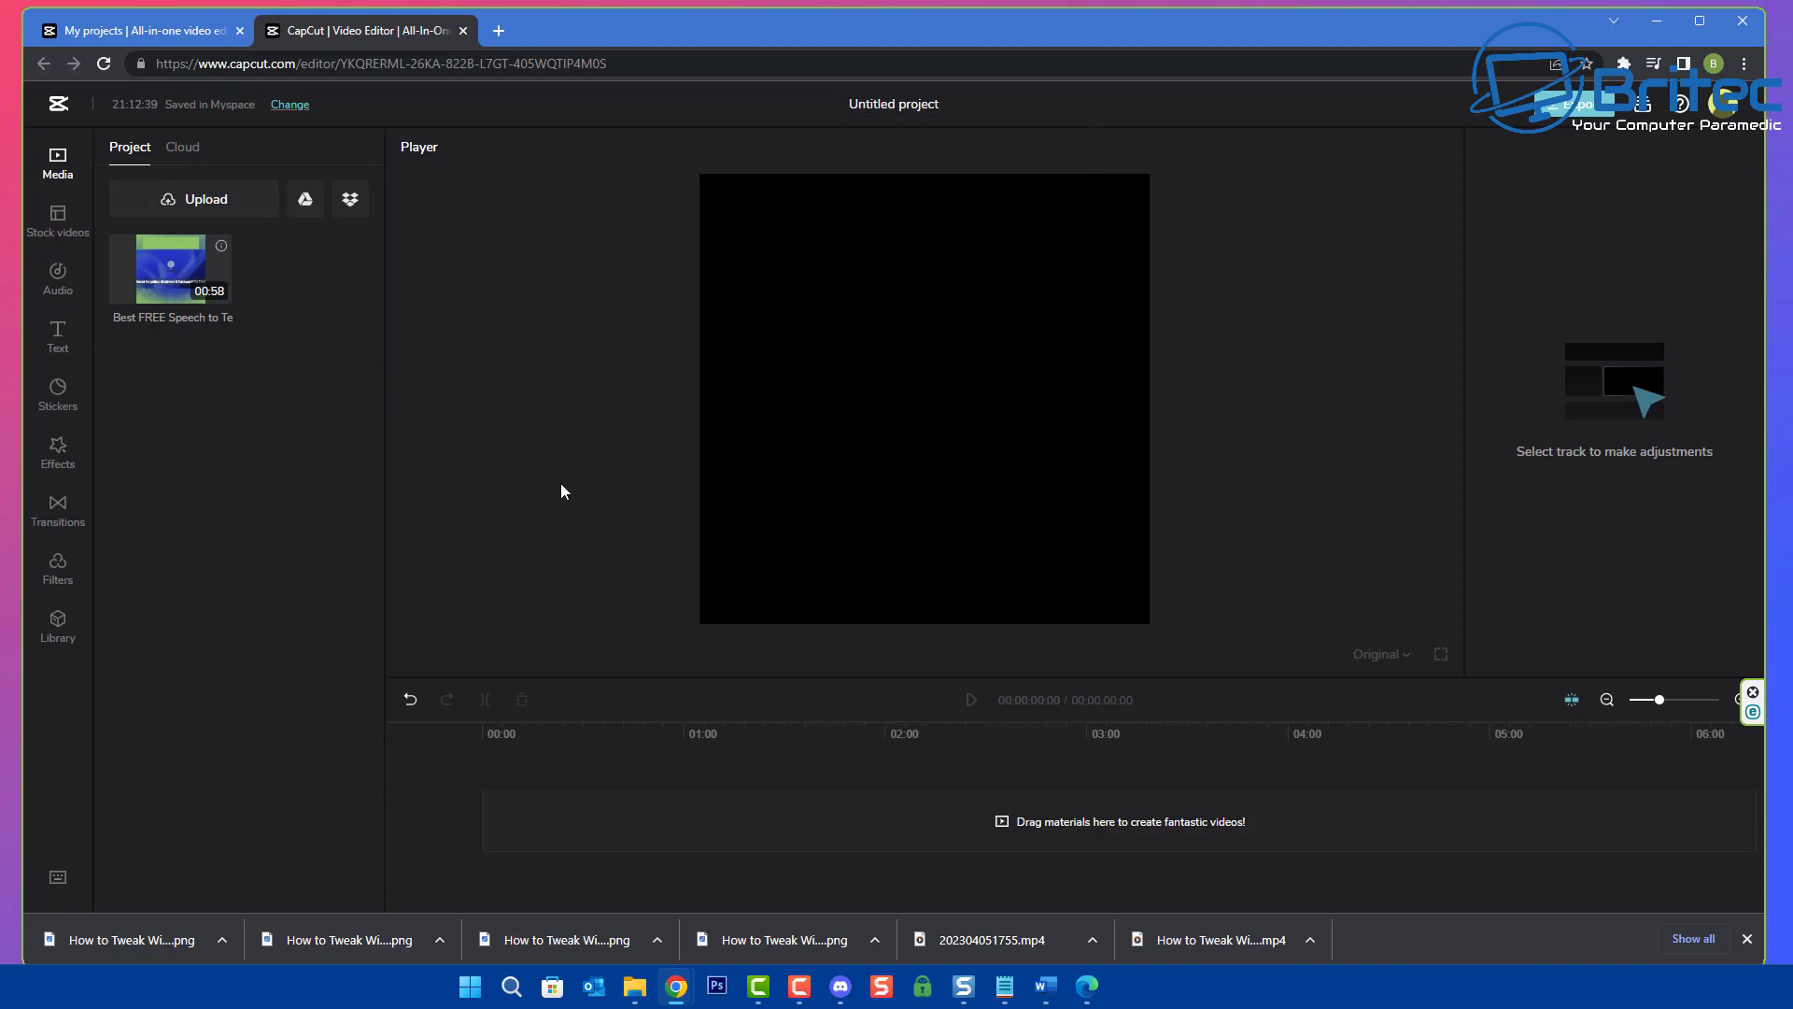
left_click_drag(168, 268, 468, 831)
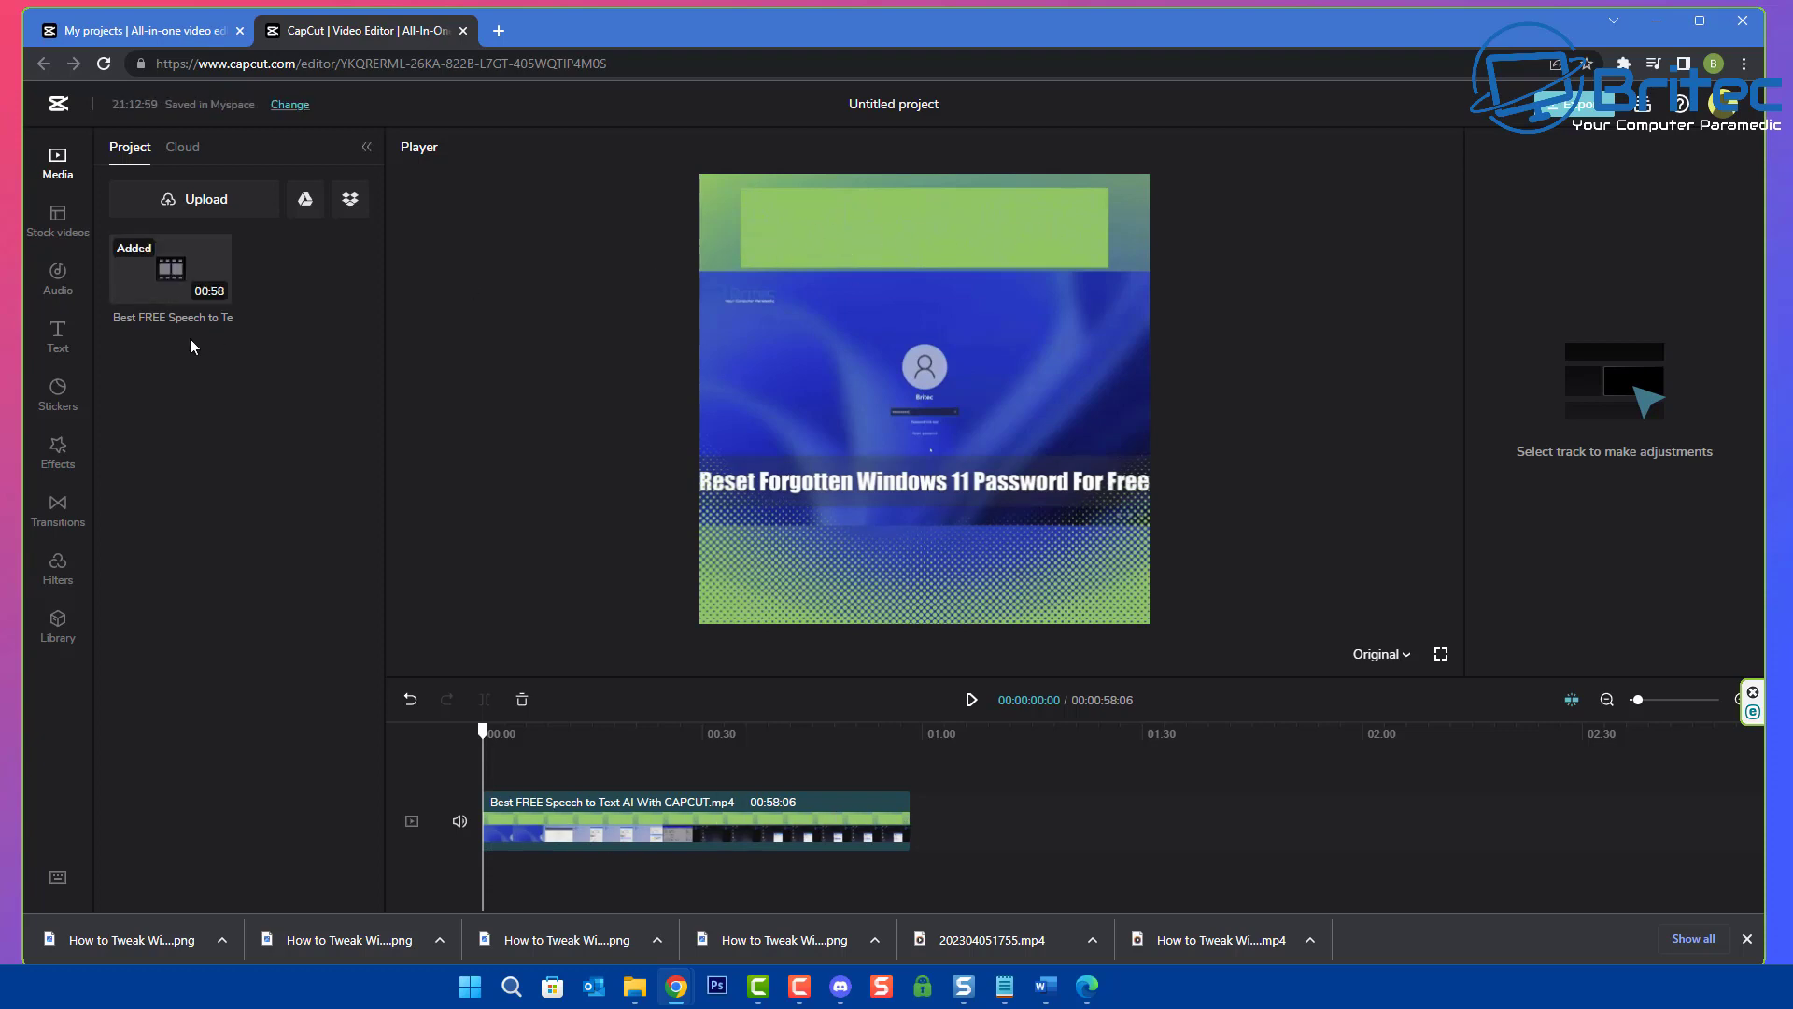
Generate auto captions with British English as the recognised voice language
left_click(58, 338)
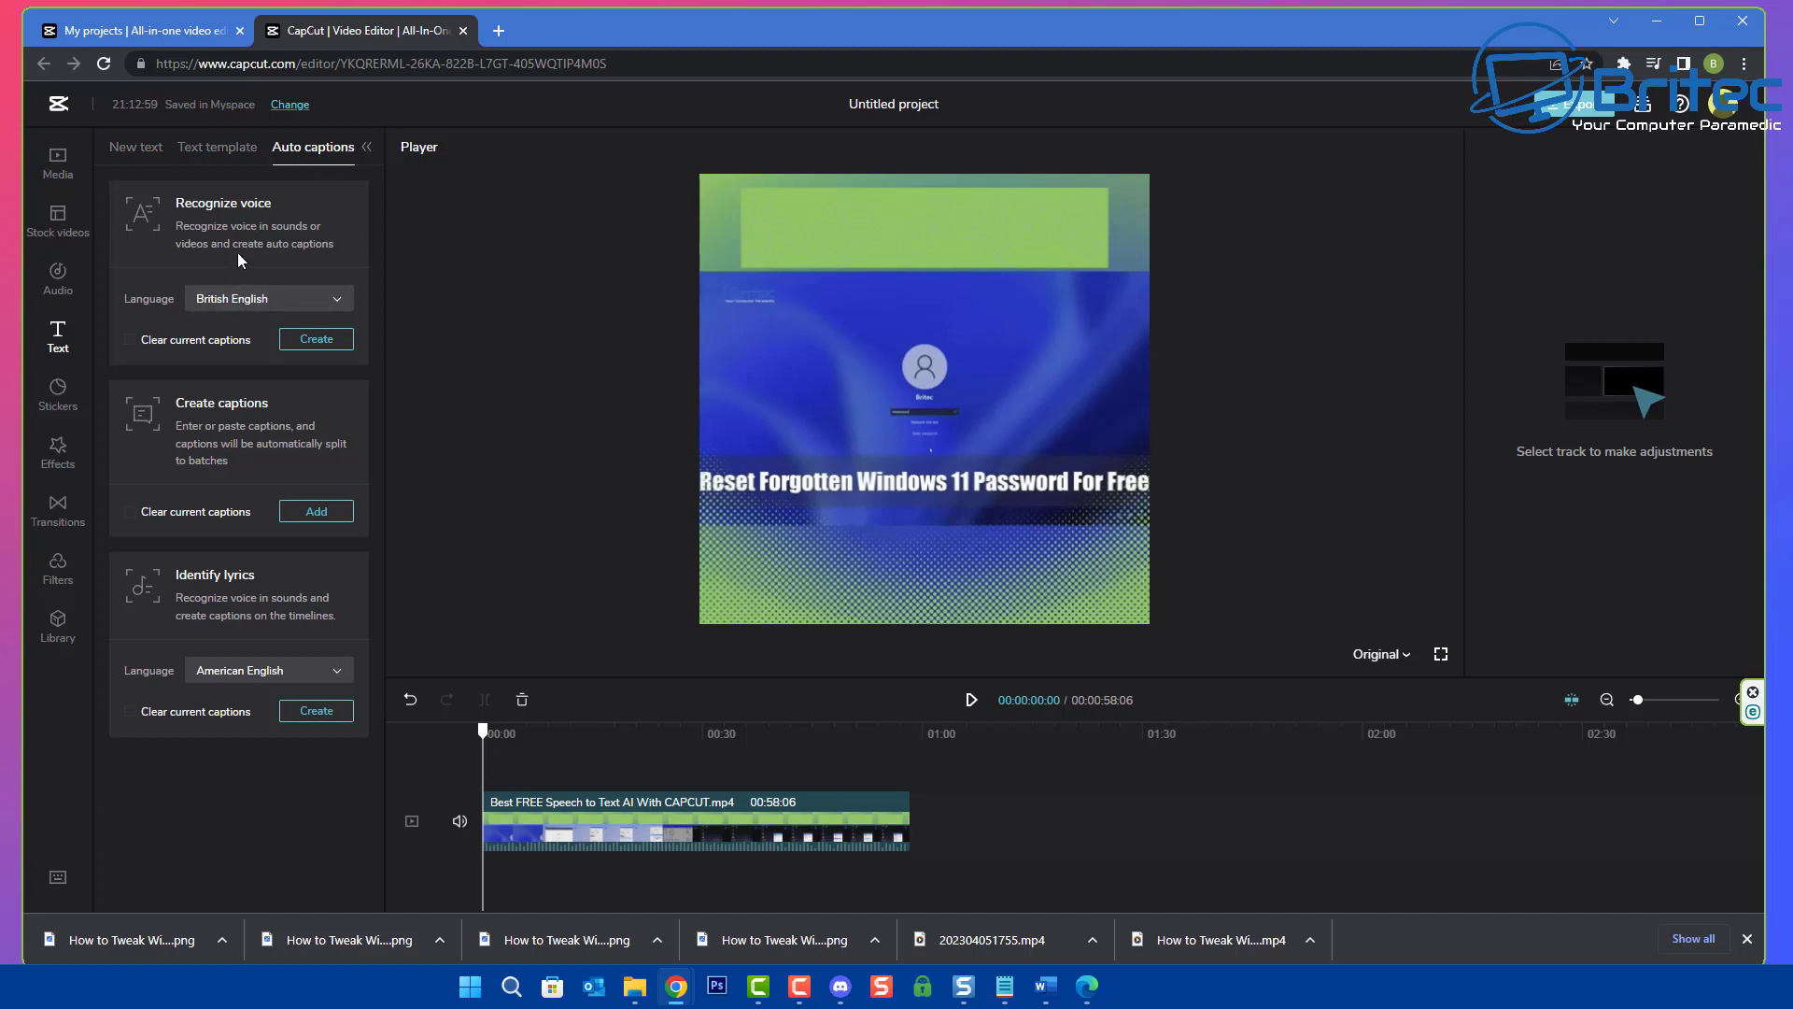
left_click(262, 299)
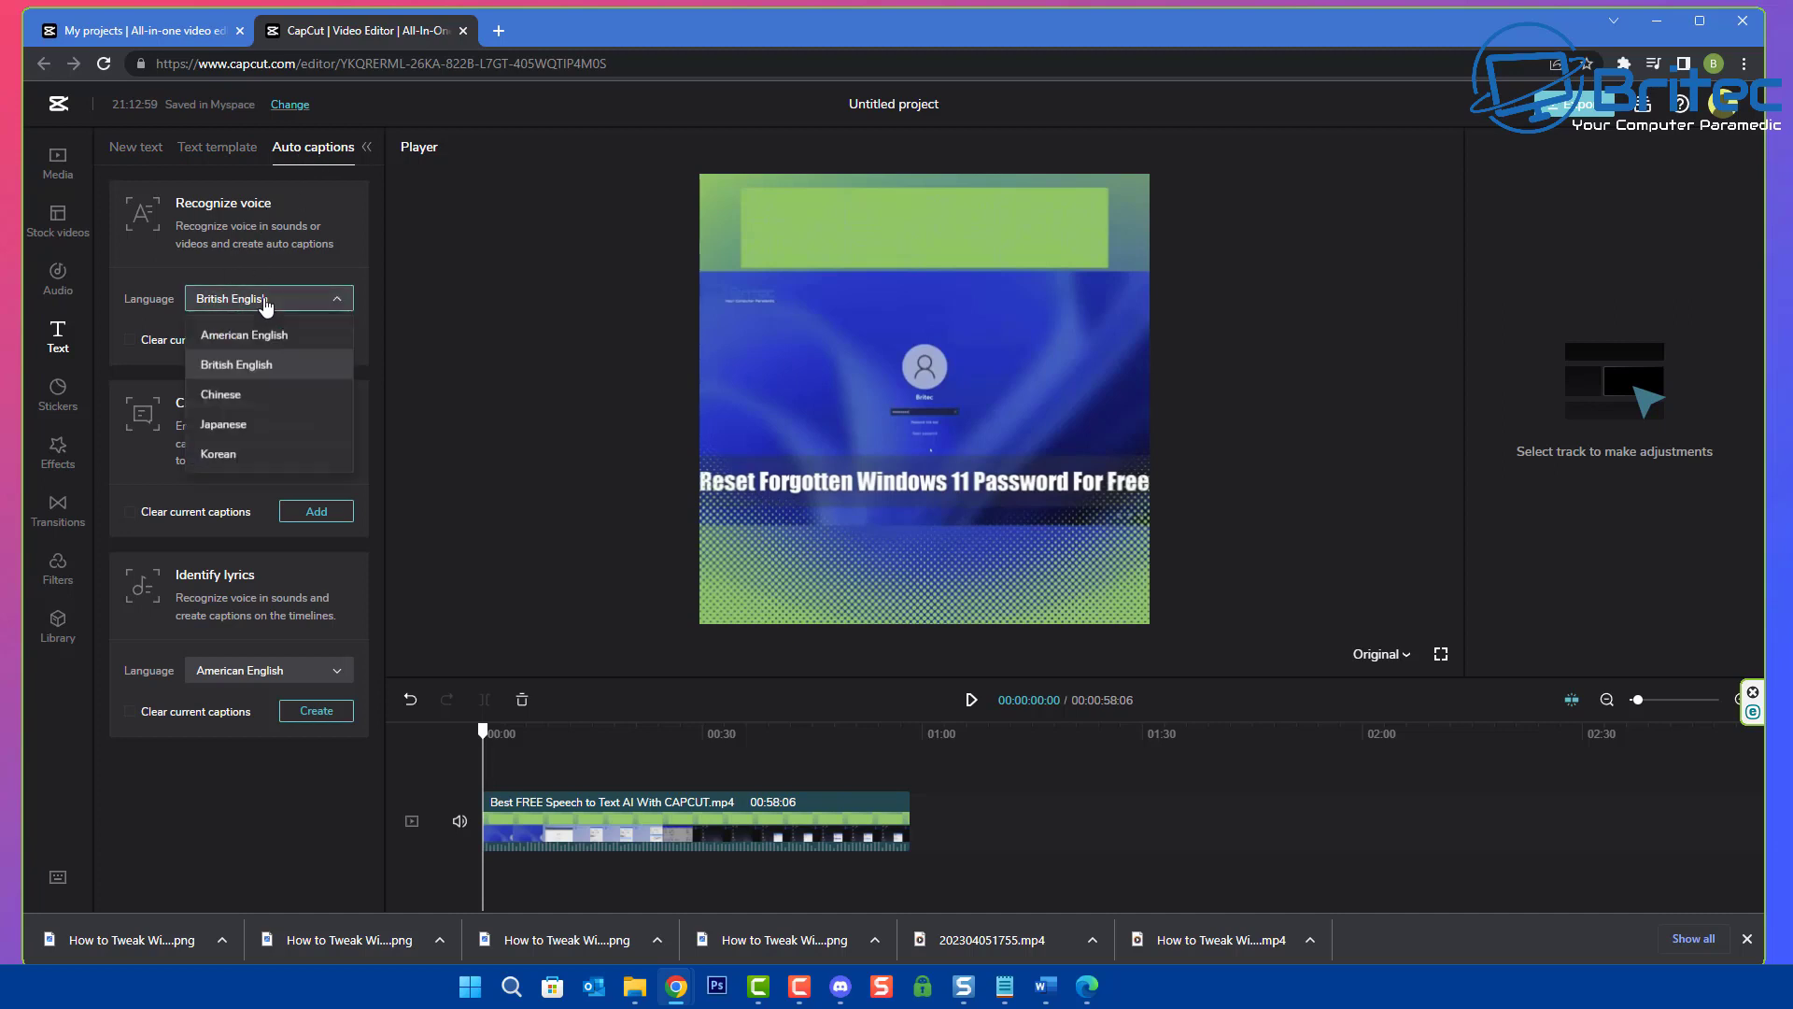
left_click(241, 366)
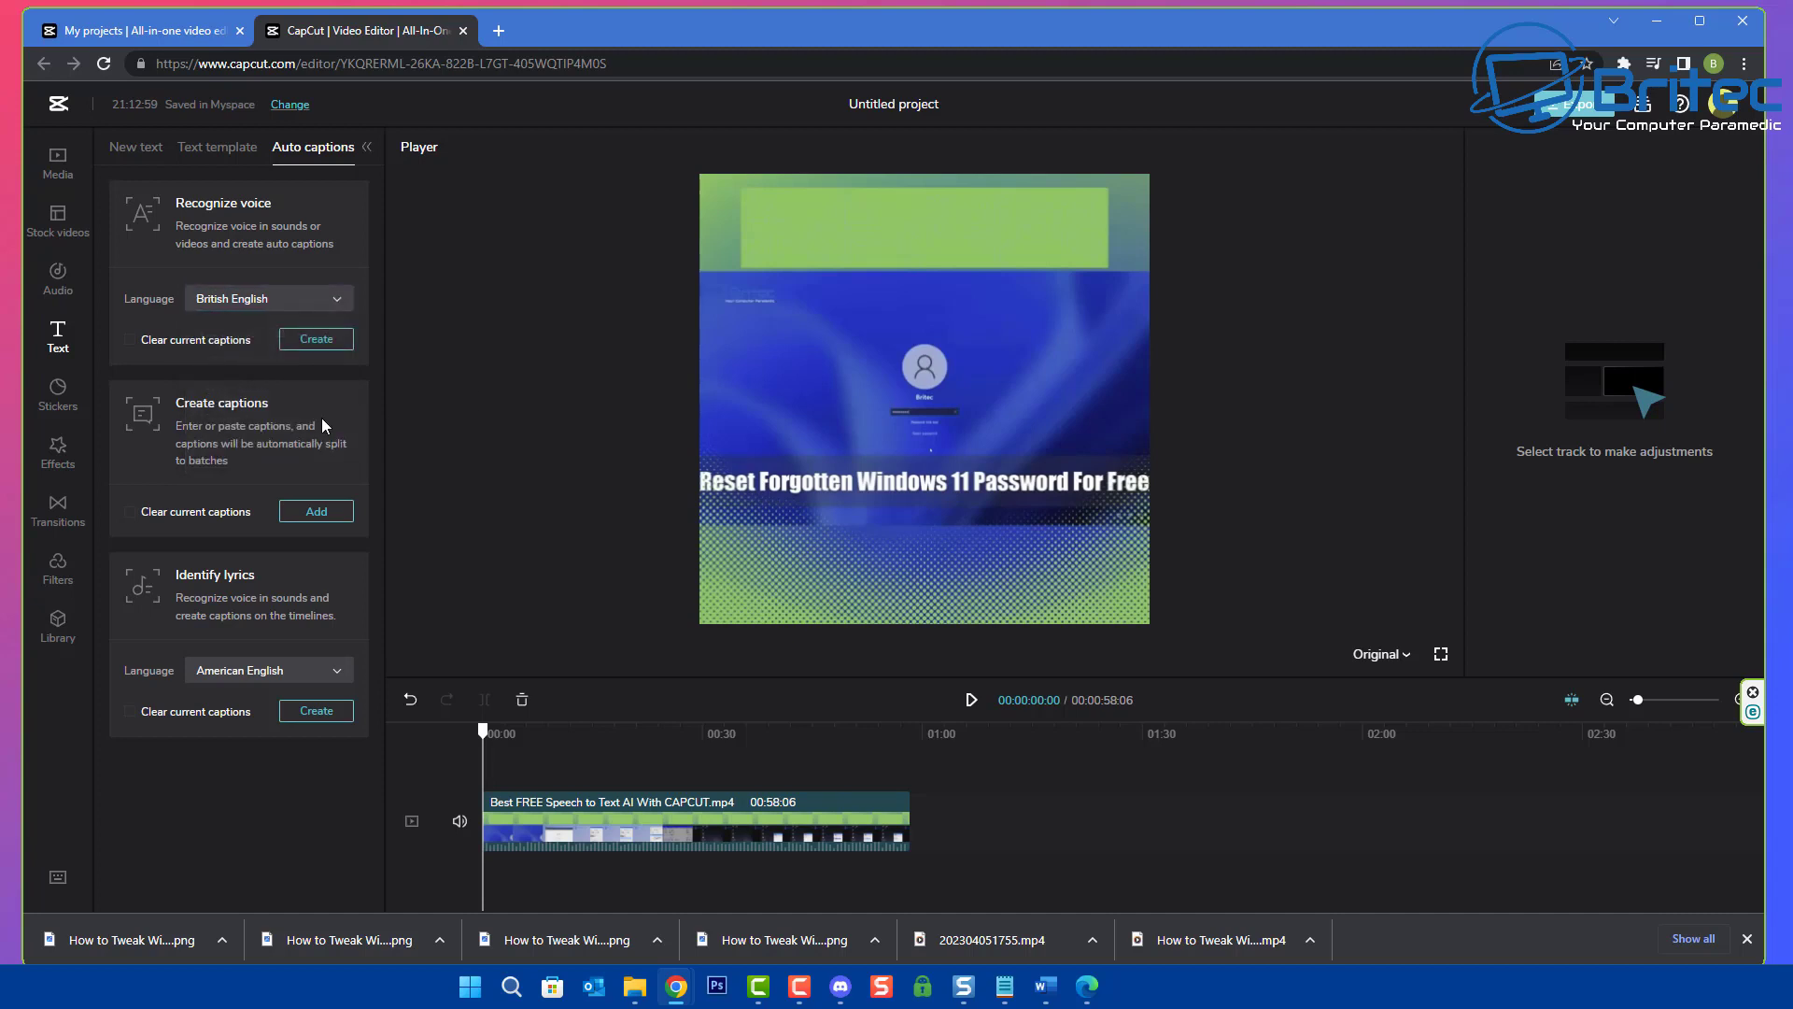
left_click(316, 339)
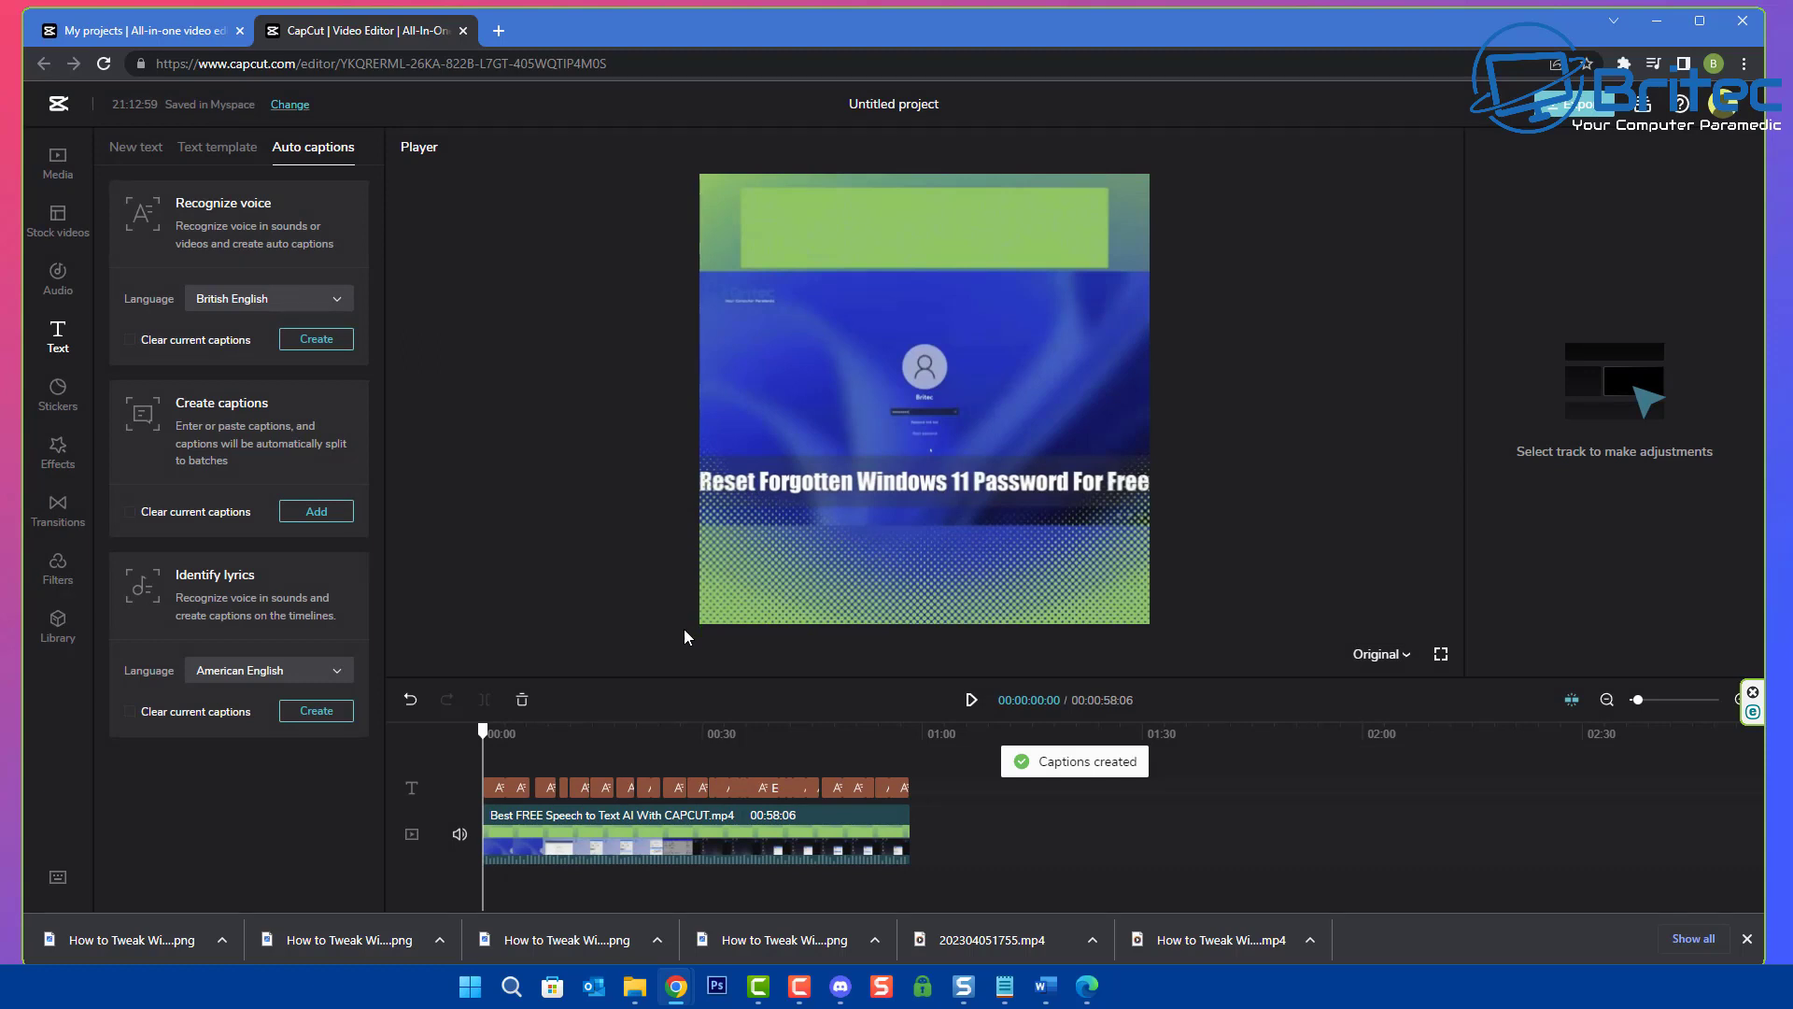
Move the captions into the top green band and mute the video clip's audio
left_click(971, 700)
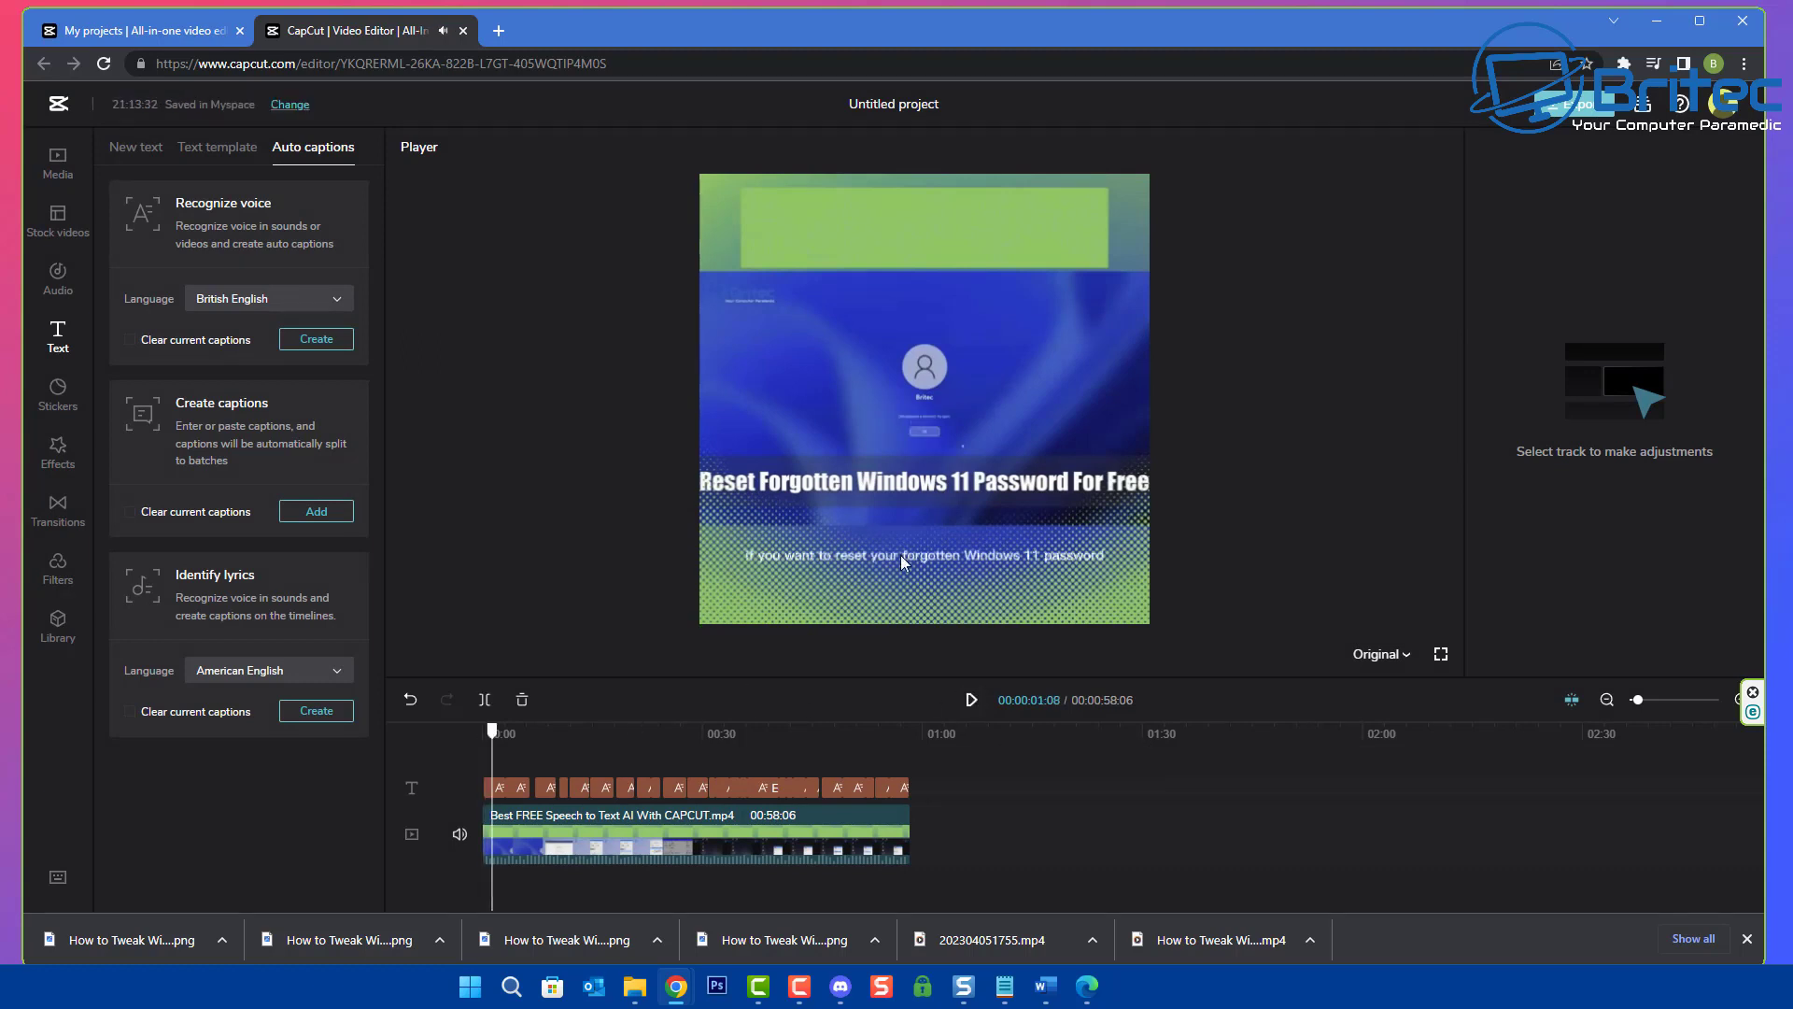
left_click(913, 560)
left_click_drag(914, 564, 891, 226)
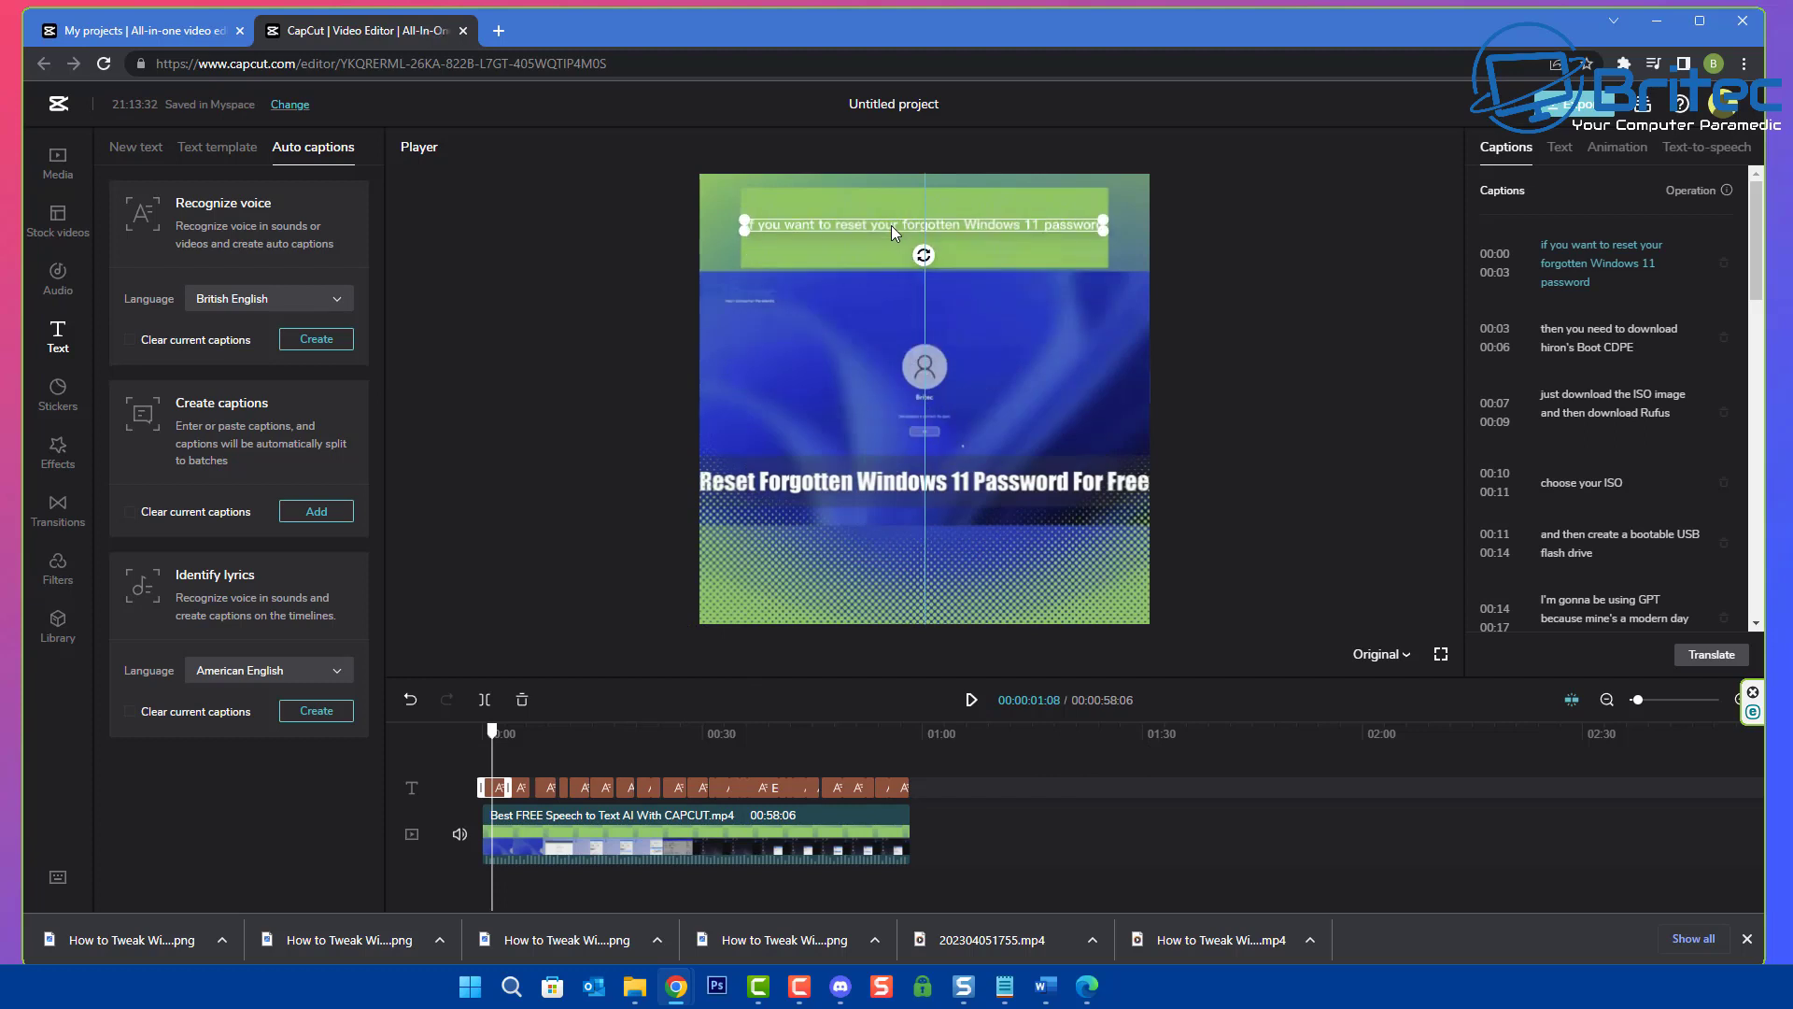
left_click(832, 329)
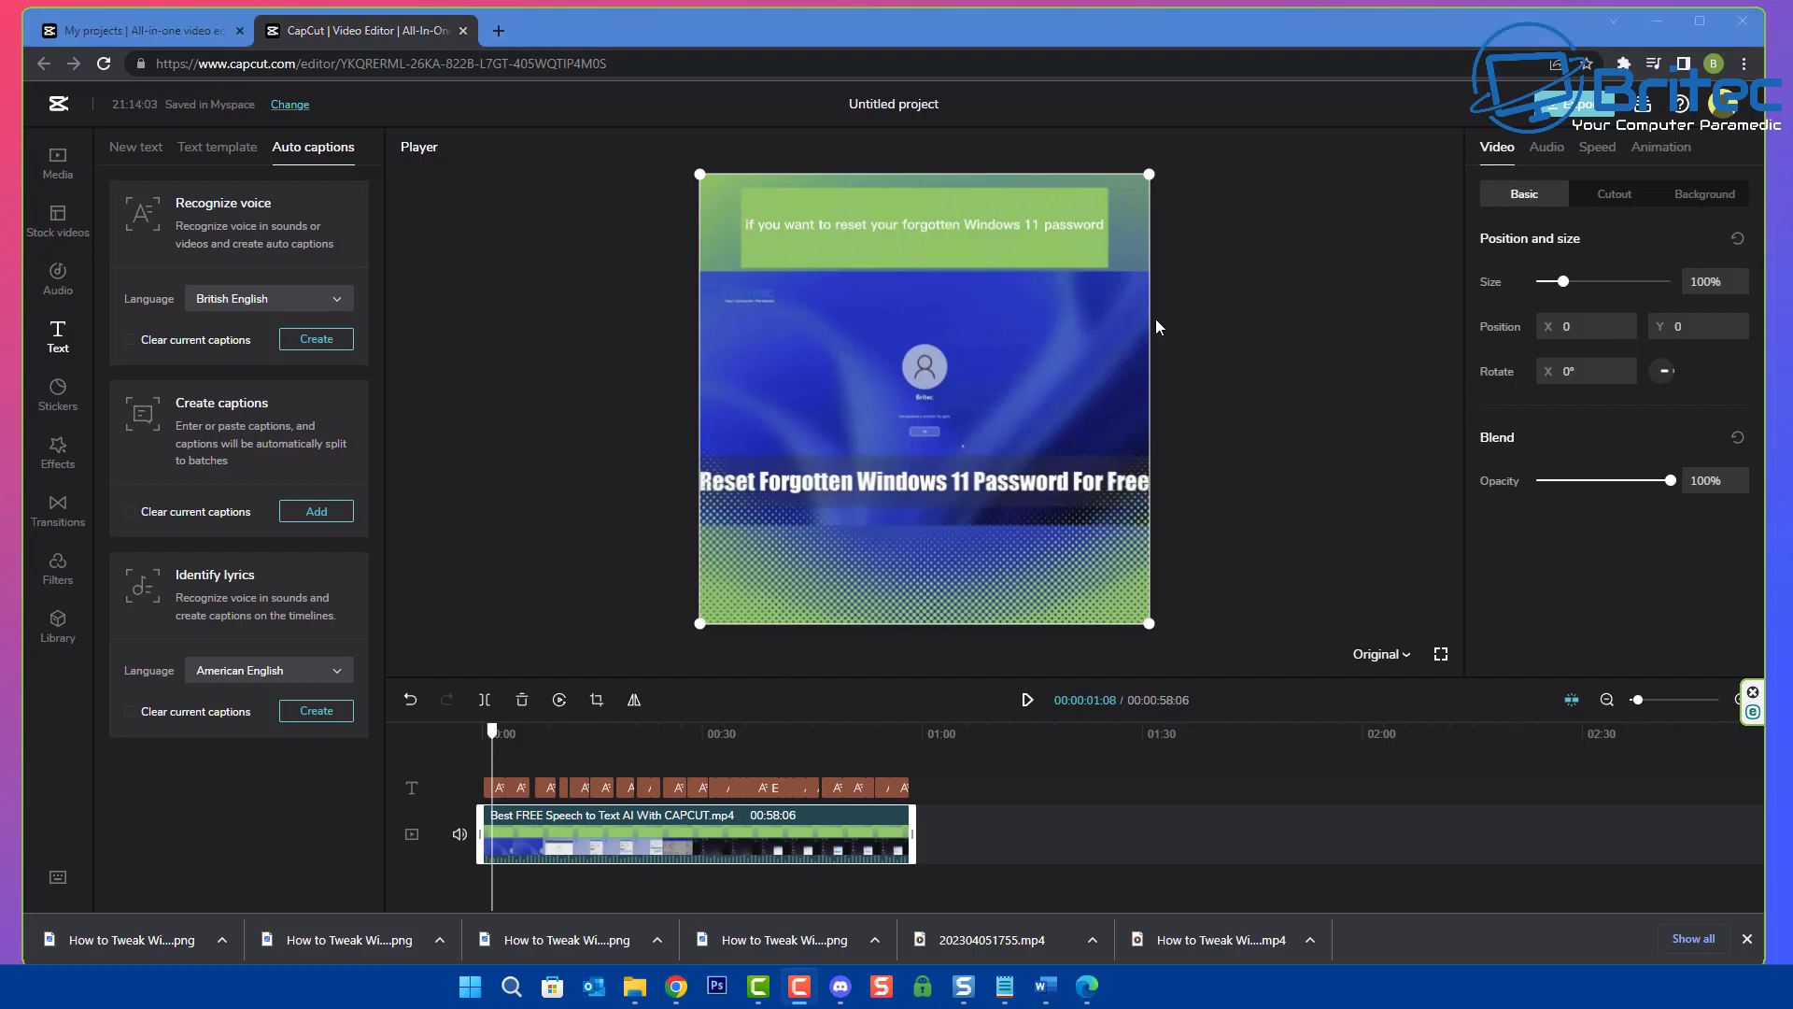
left_click(459, 836)
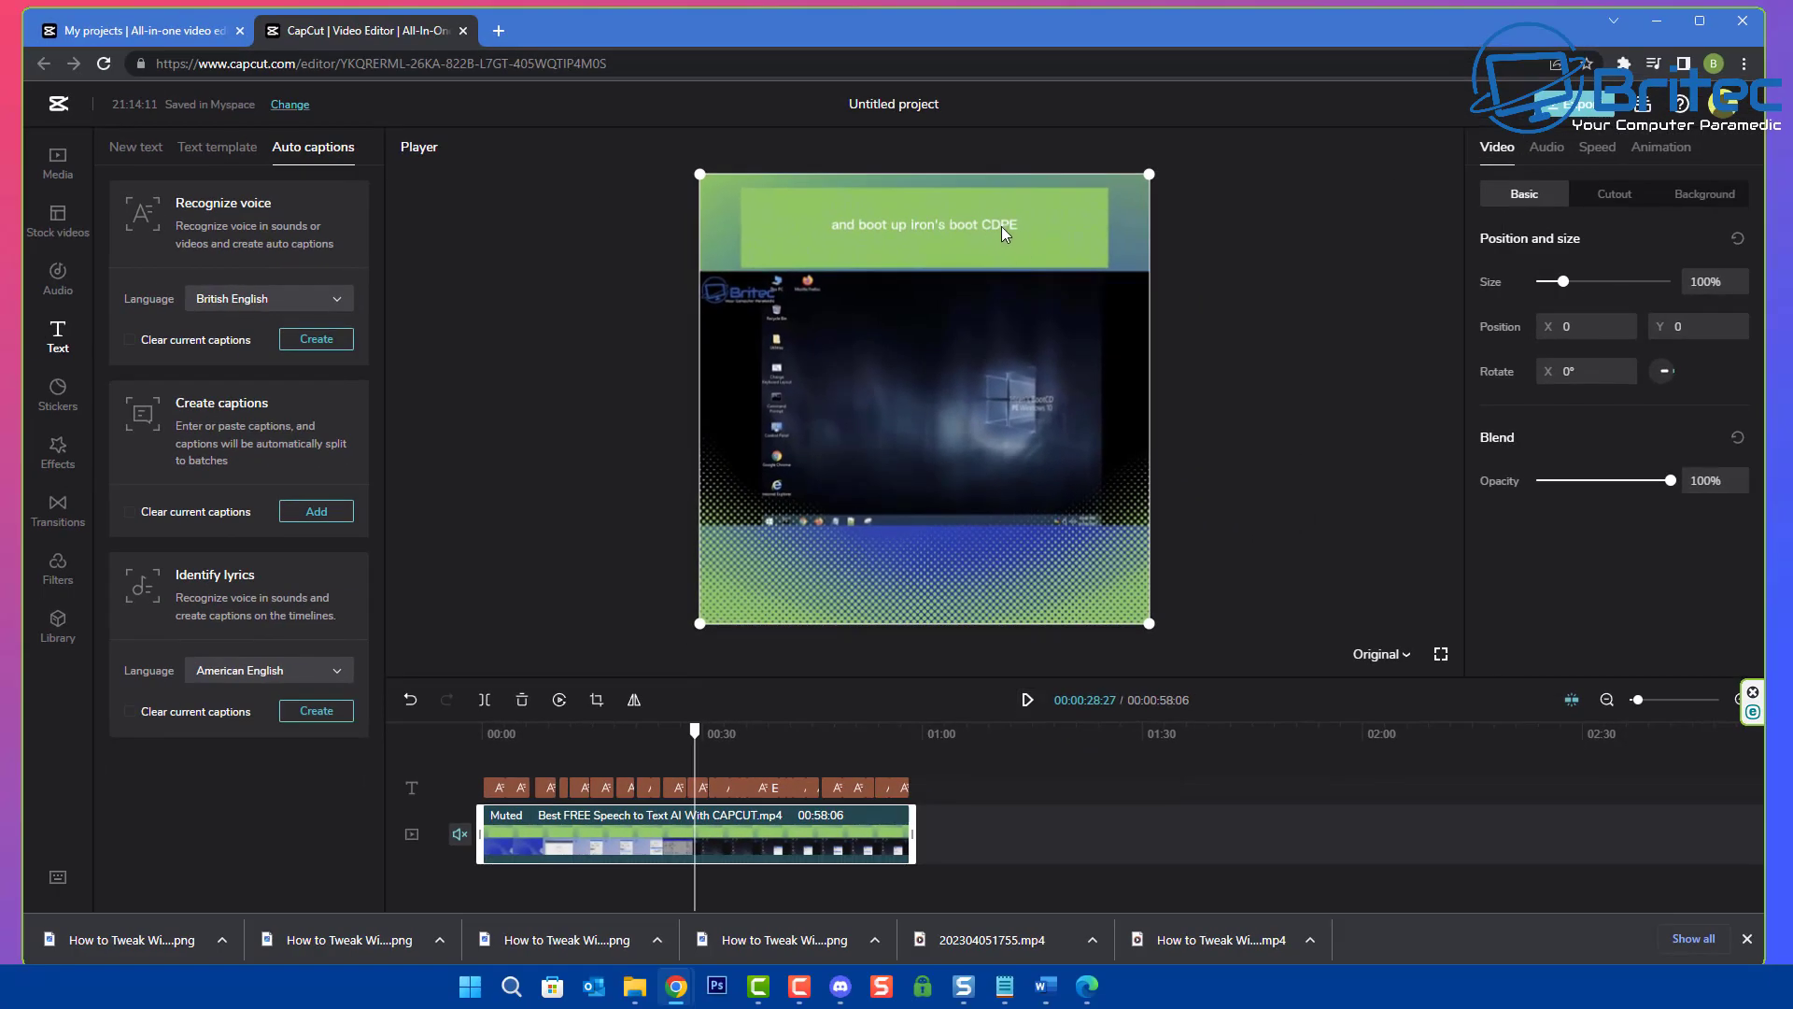
Correct the 00:27 caption to read 'and boot up Hiren's boot CD PE'
left_click(1001, 226)
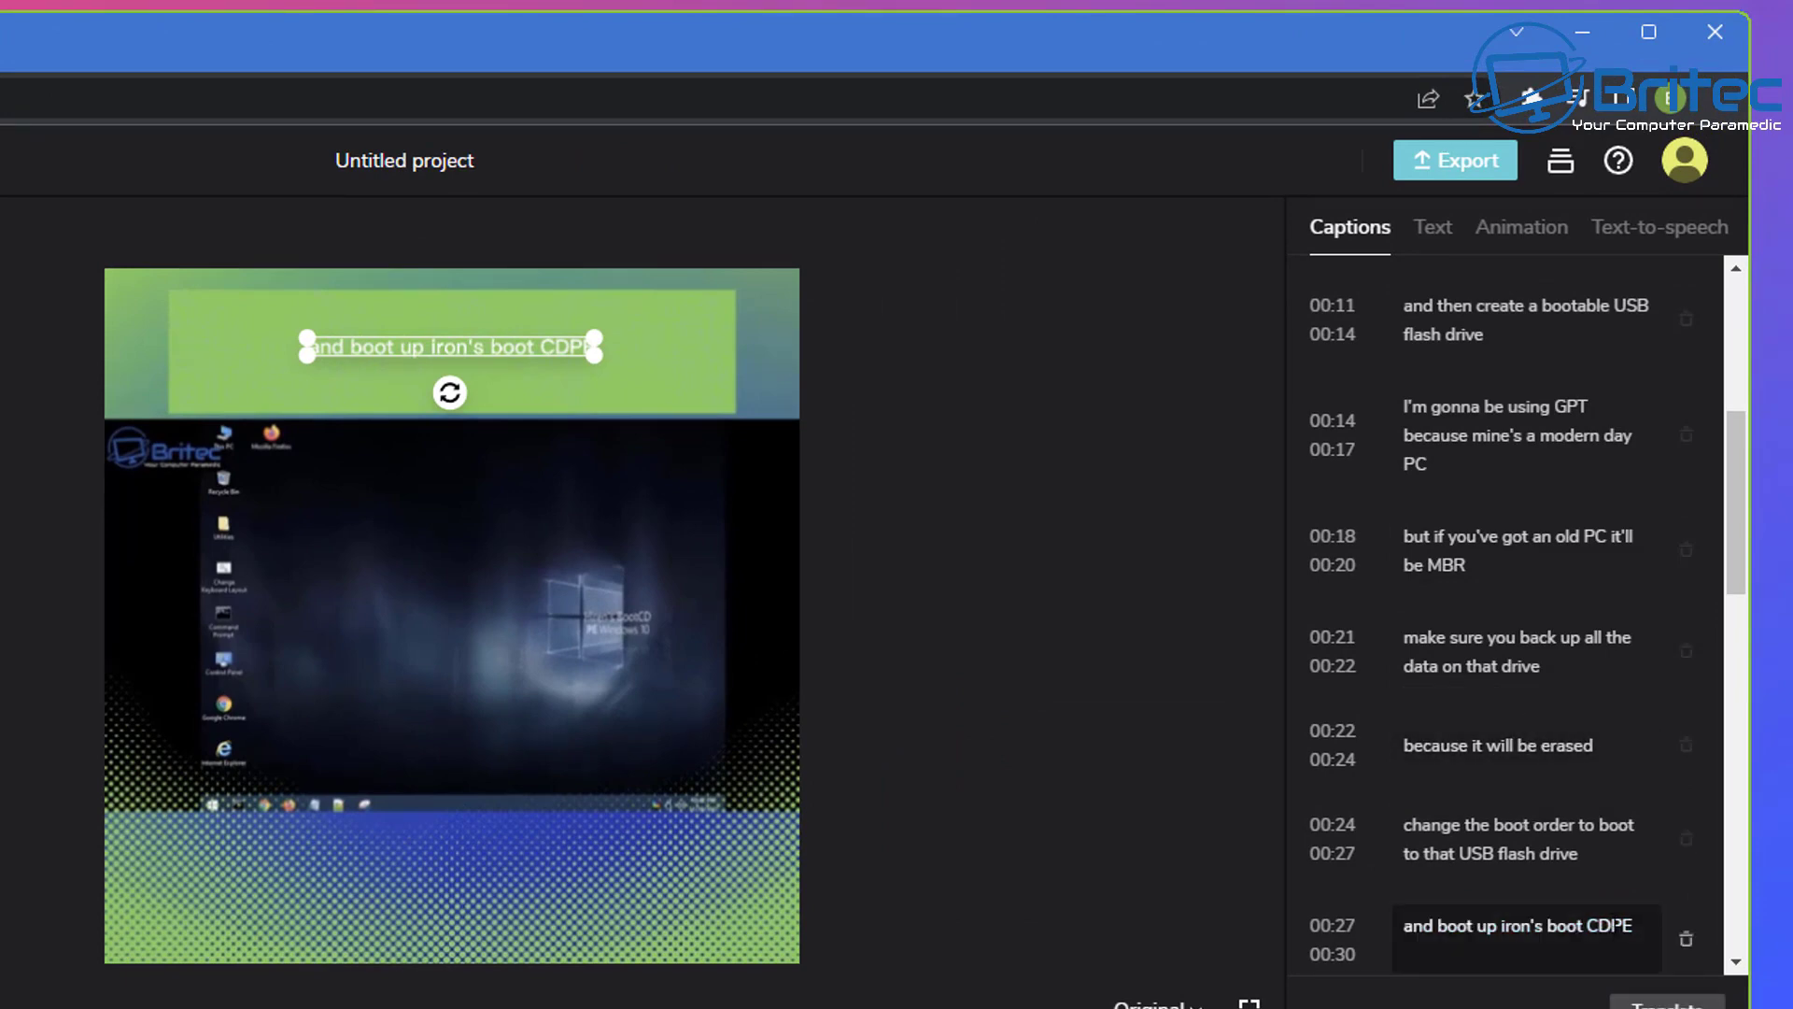
left_click(1610, 925)
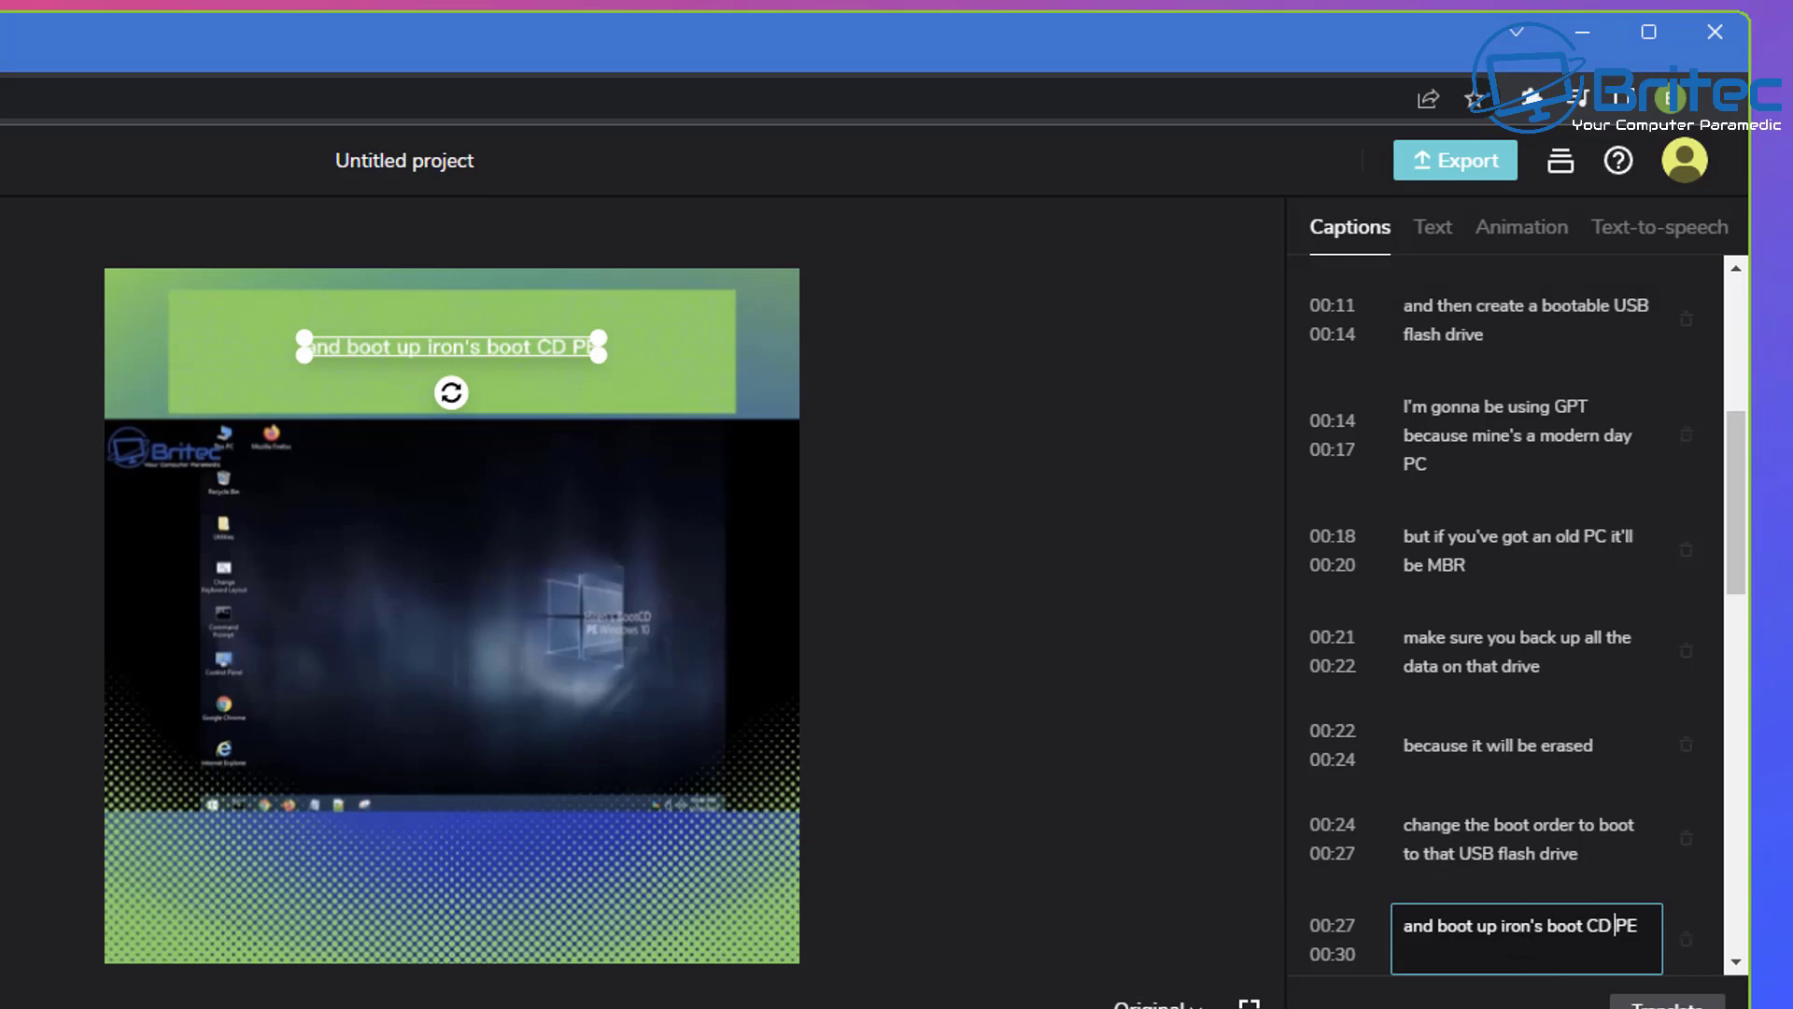
double_click(1518, 925)
type("Hiren")
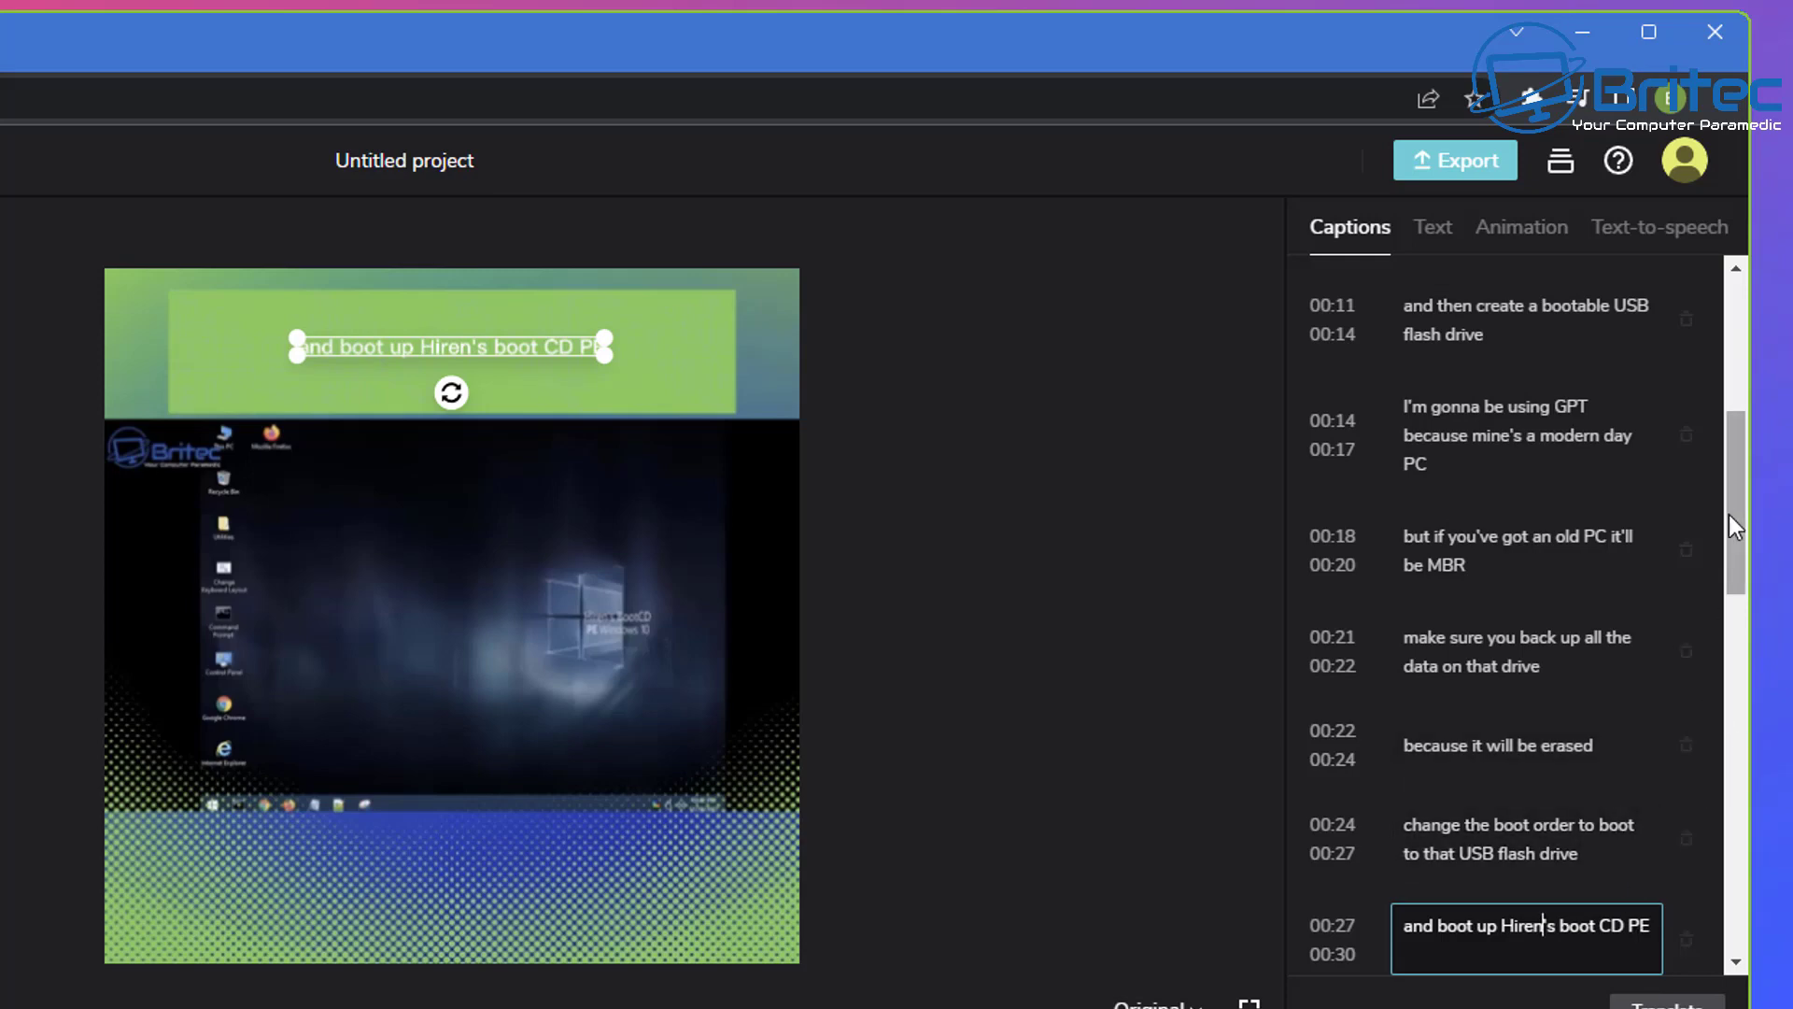
left_click_drag(1737, 523, 1744, 666)
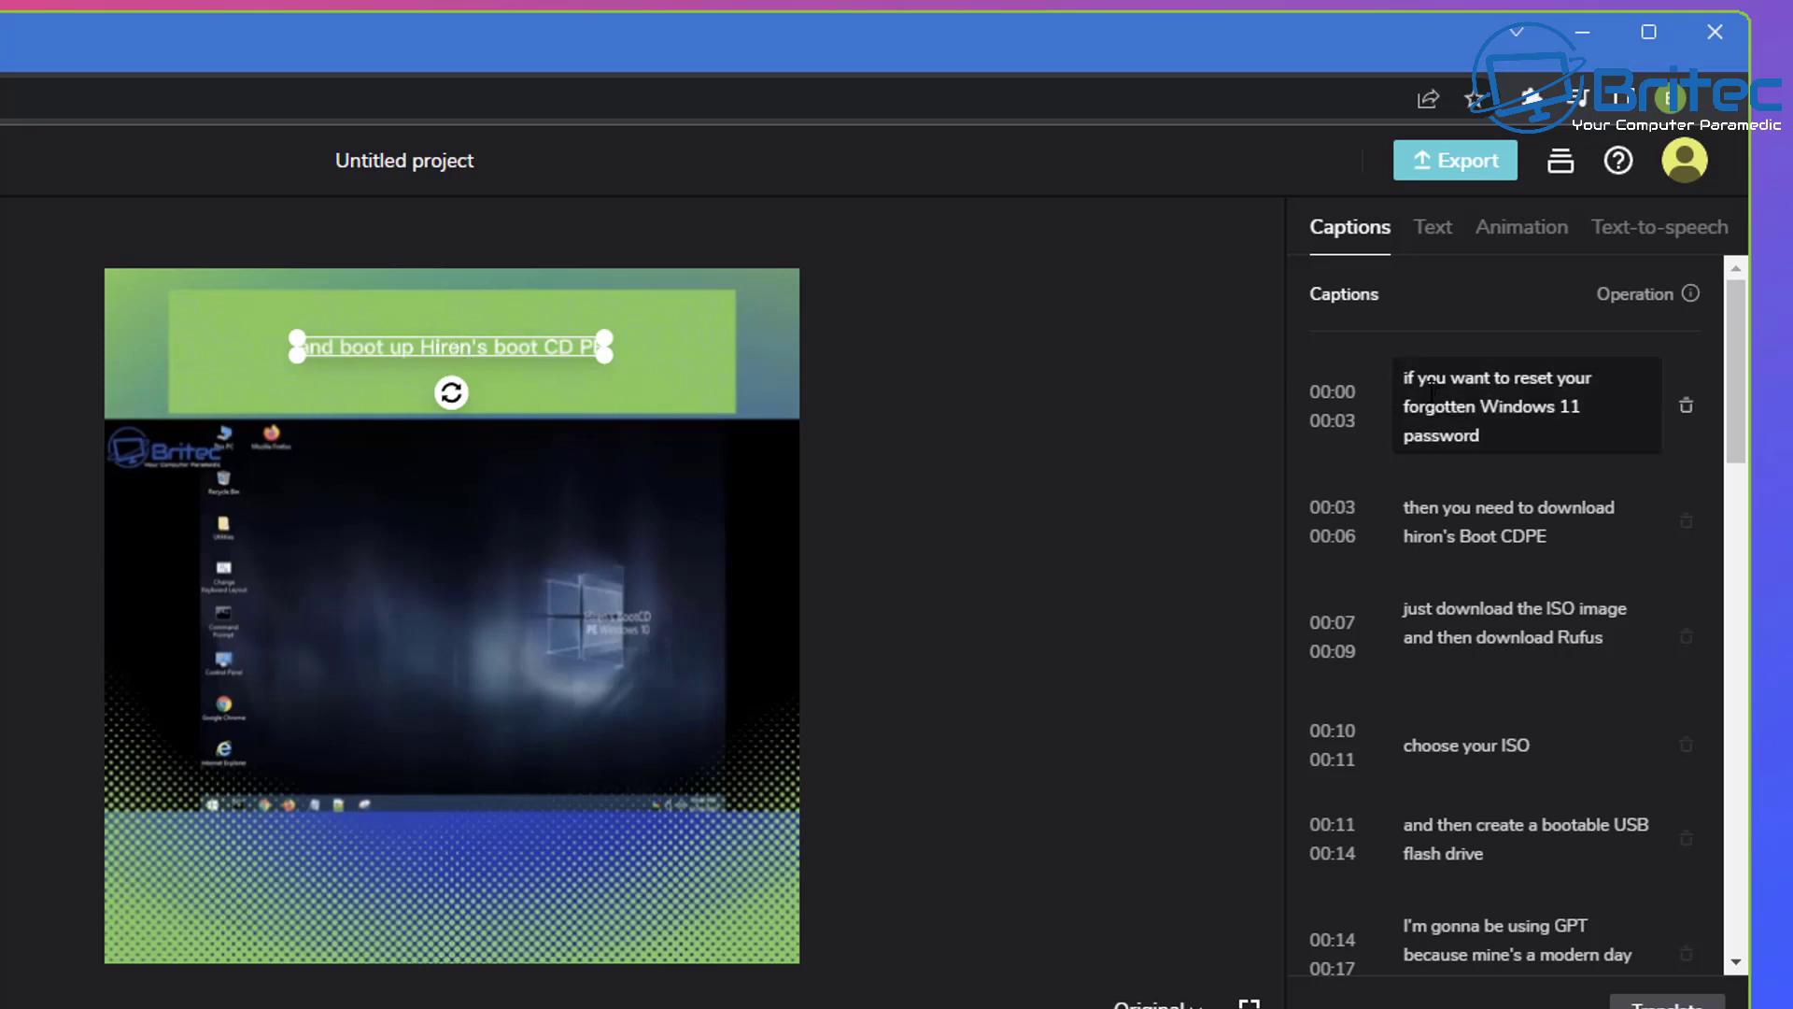
Apply a Trending ART effect preset to the captions
left_click(1434, 231)
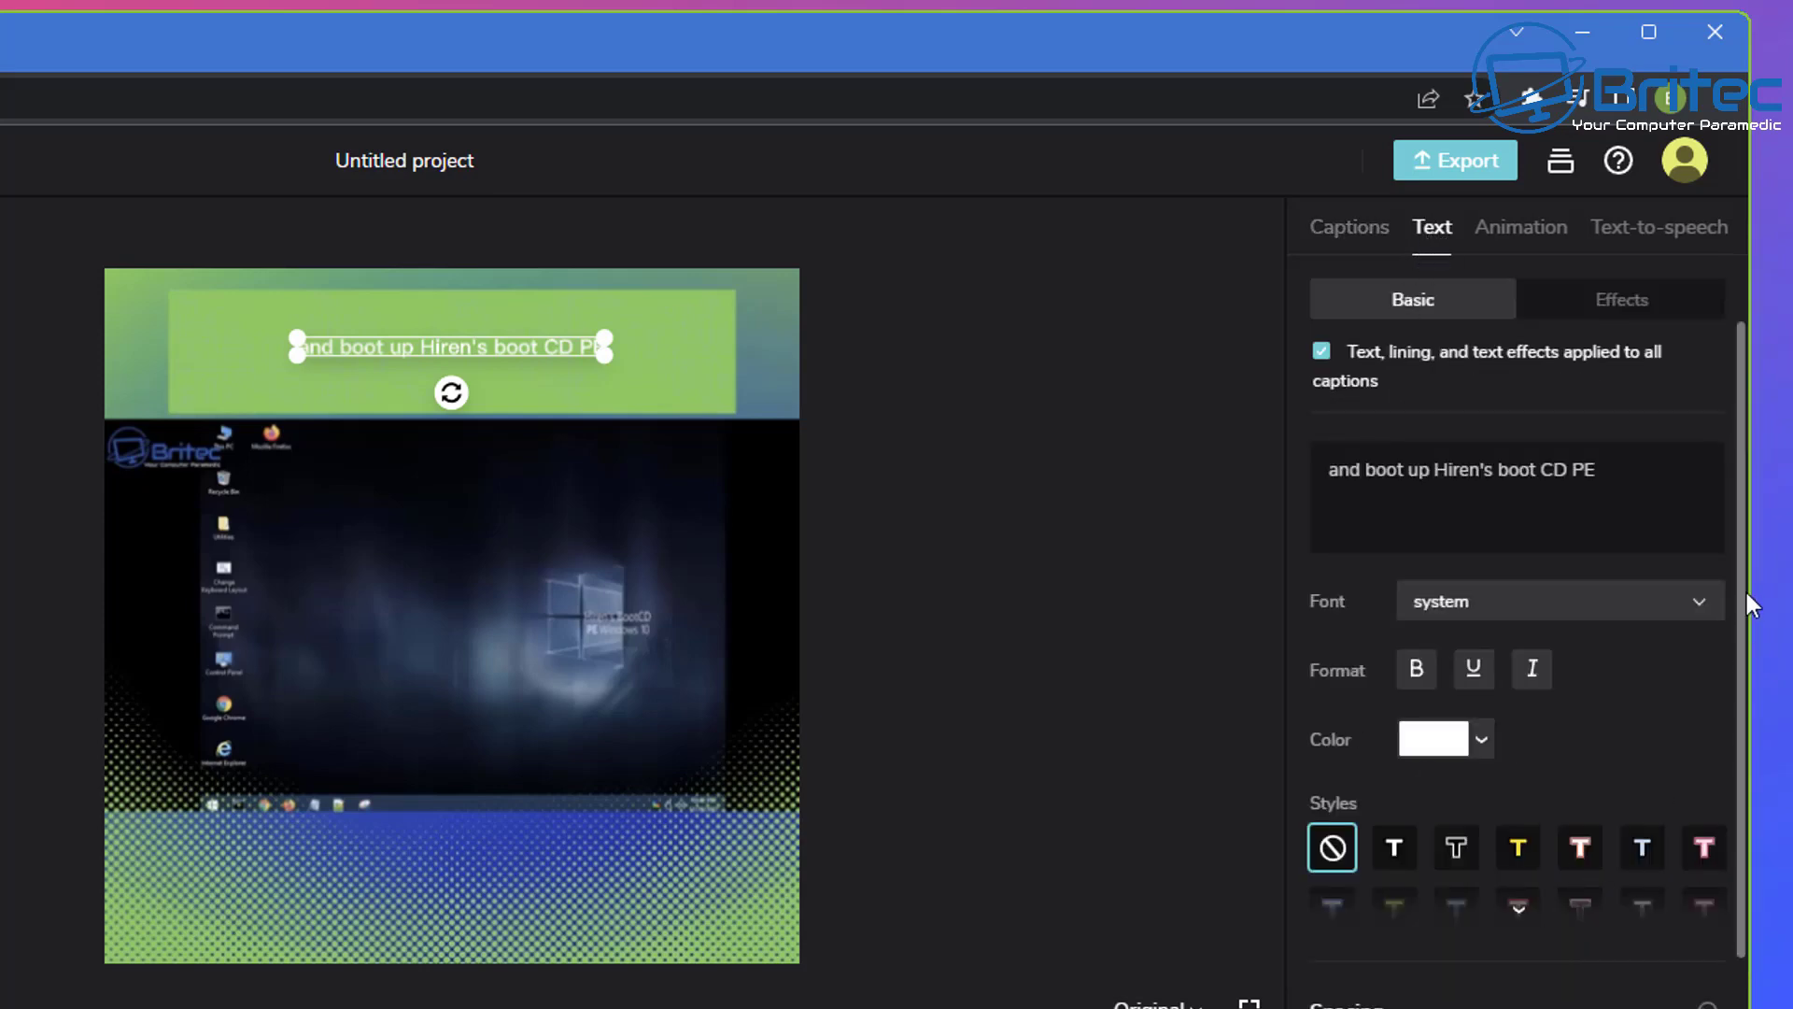
scroll(1752, 605, "down", 1)
scroll(1749, 757, "up", 1)
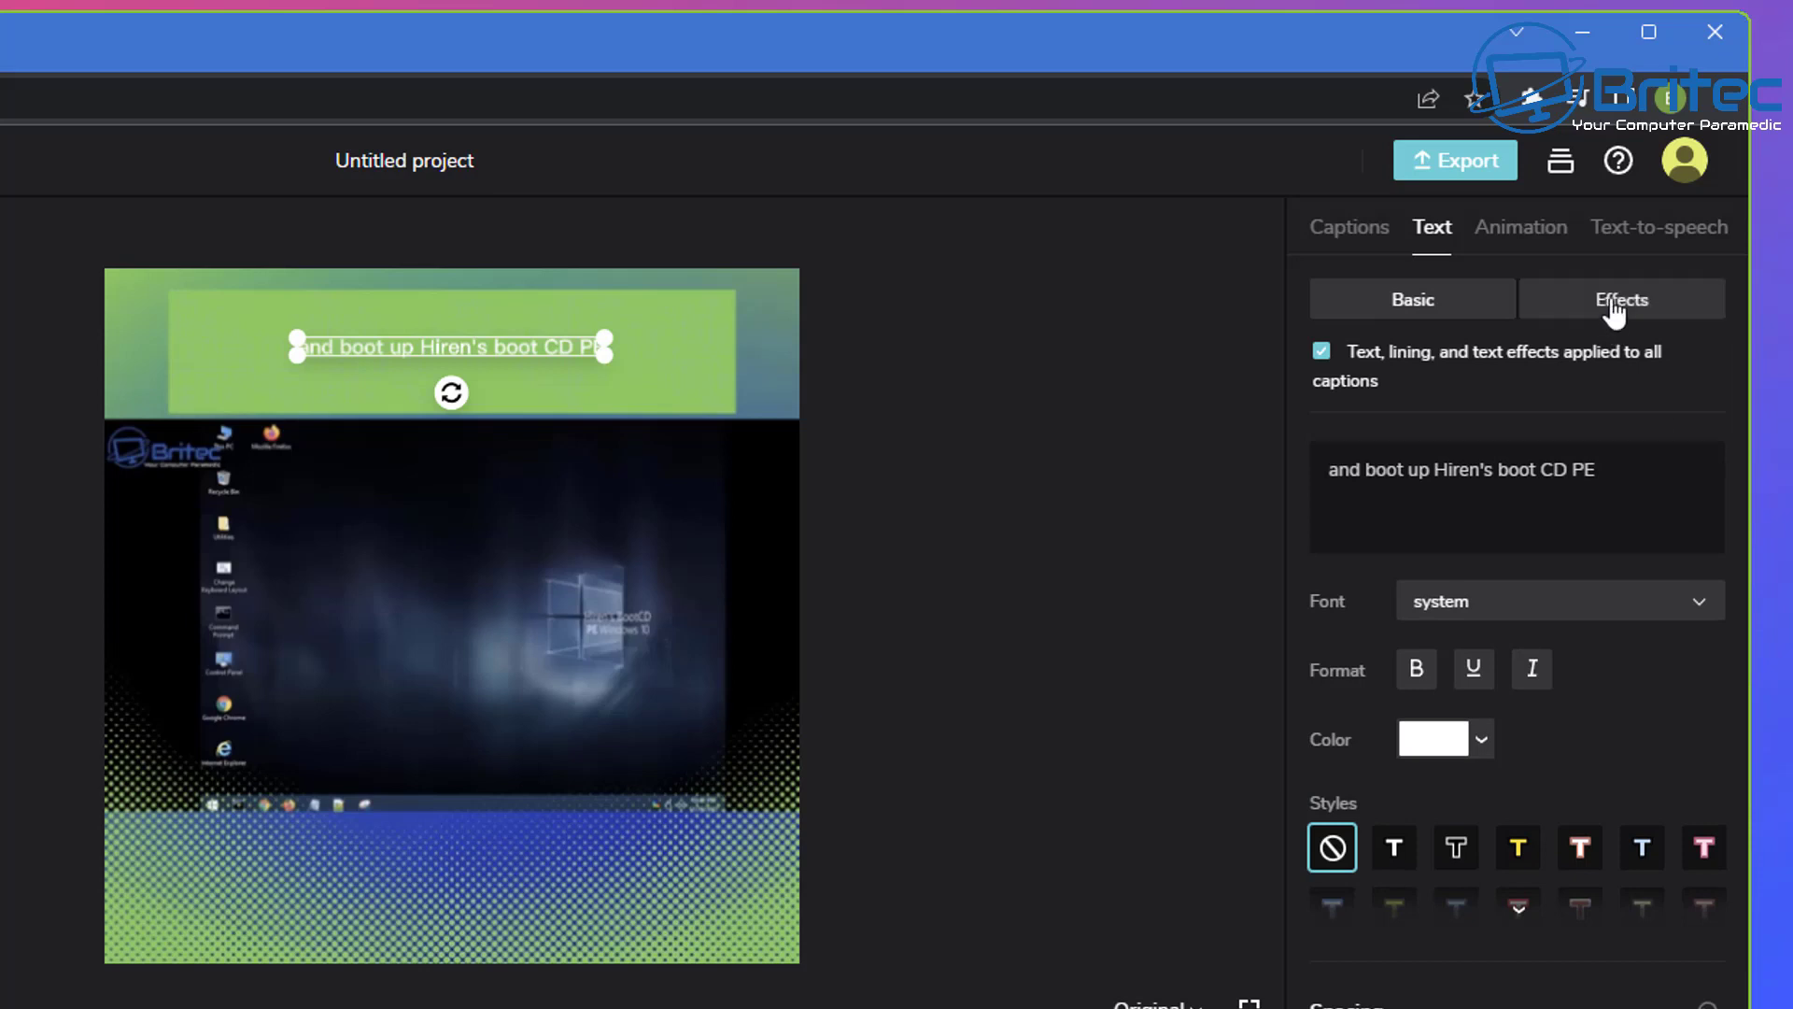
left_click(1614, 311)
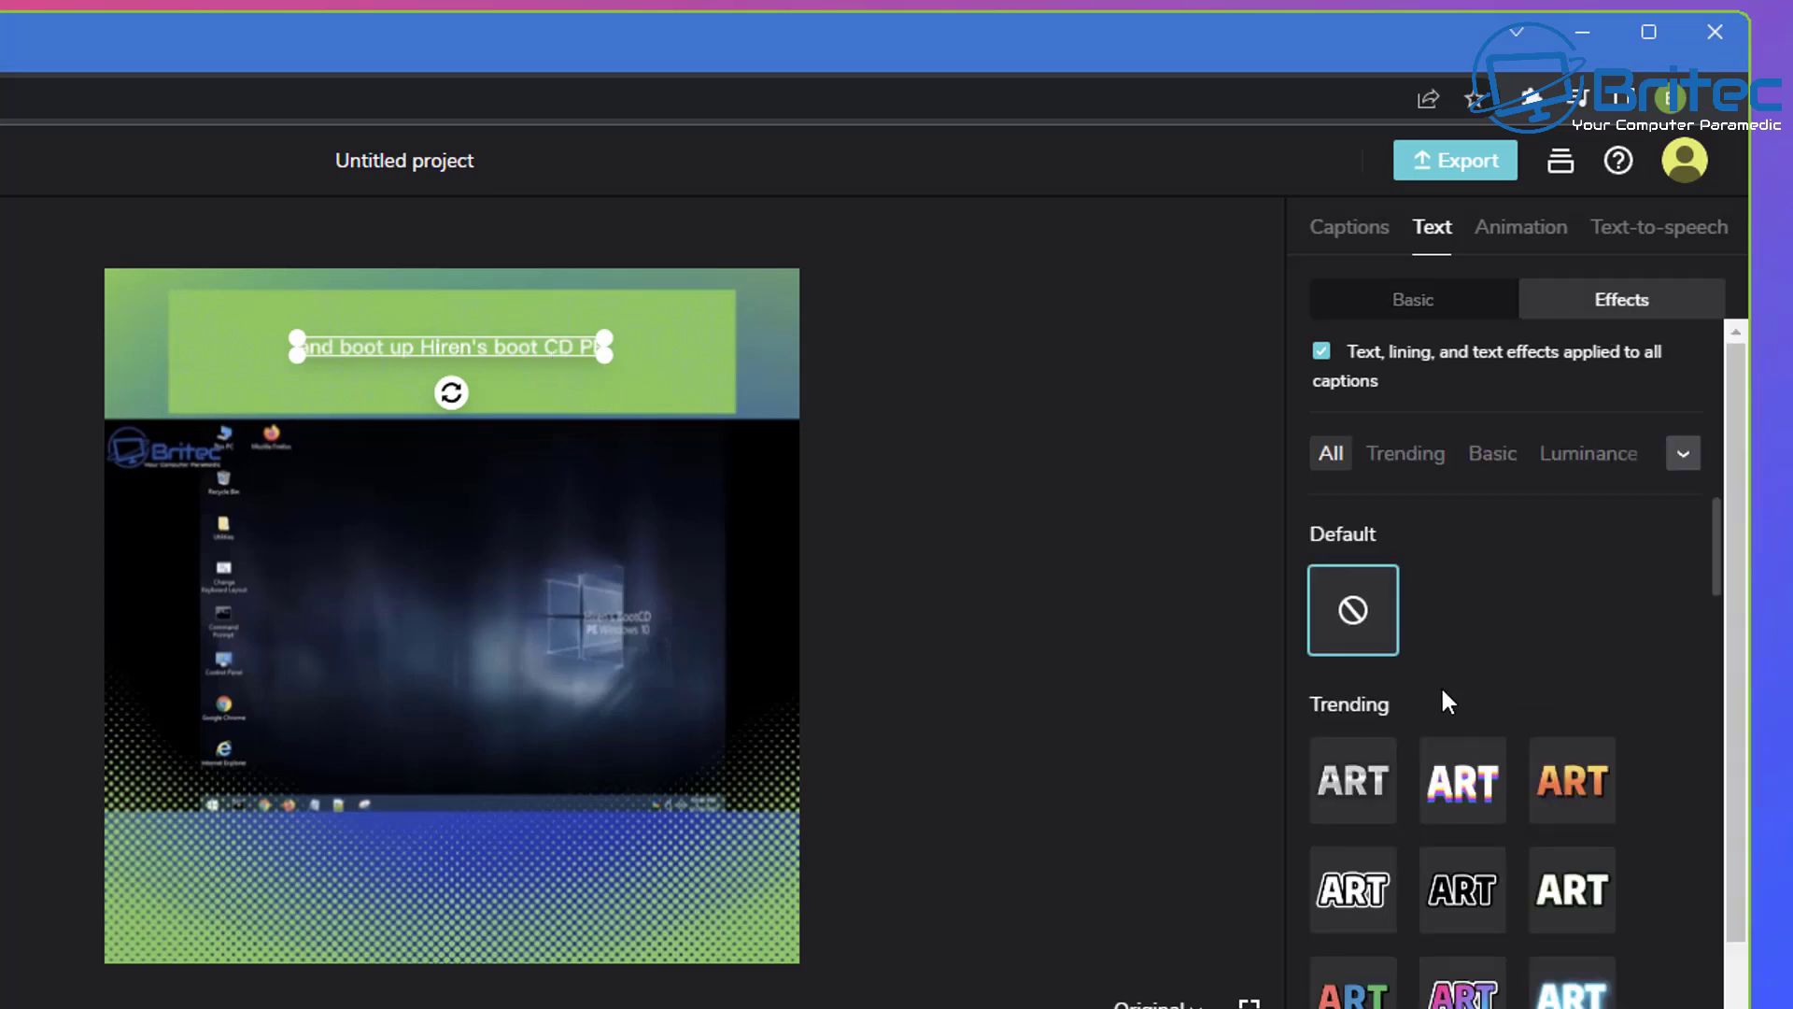
left_click(1576, 781)
Give all captions the yellow style with a dark outline and preview playback
left_click(583, 377)
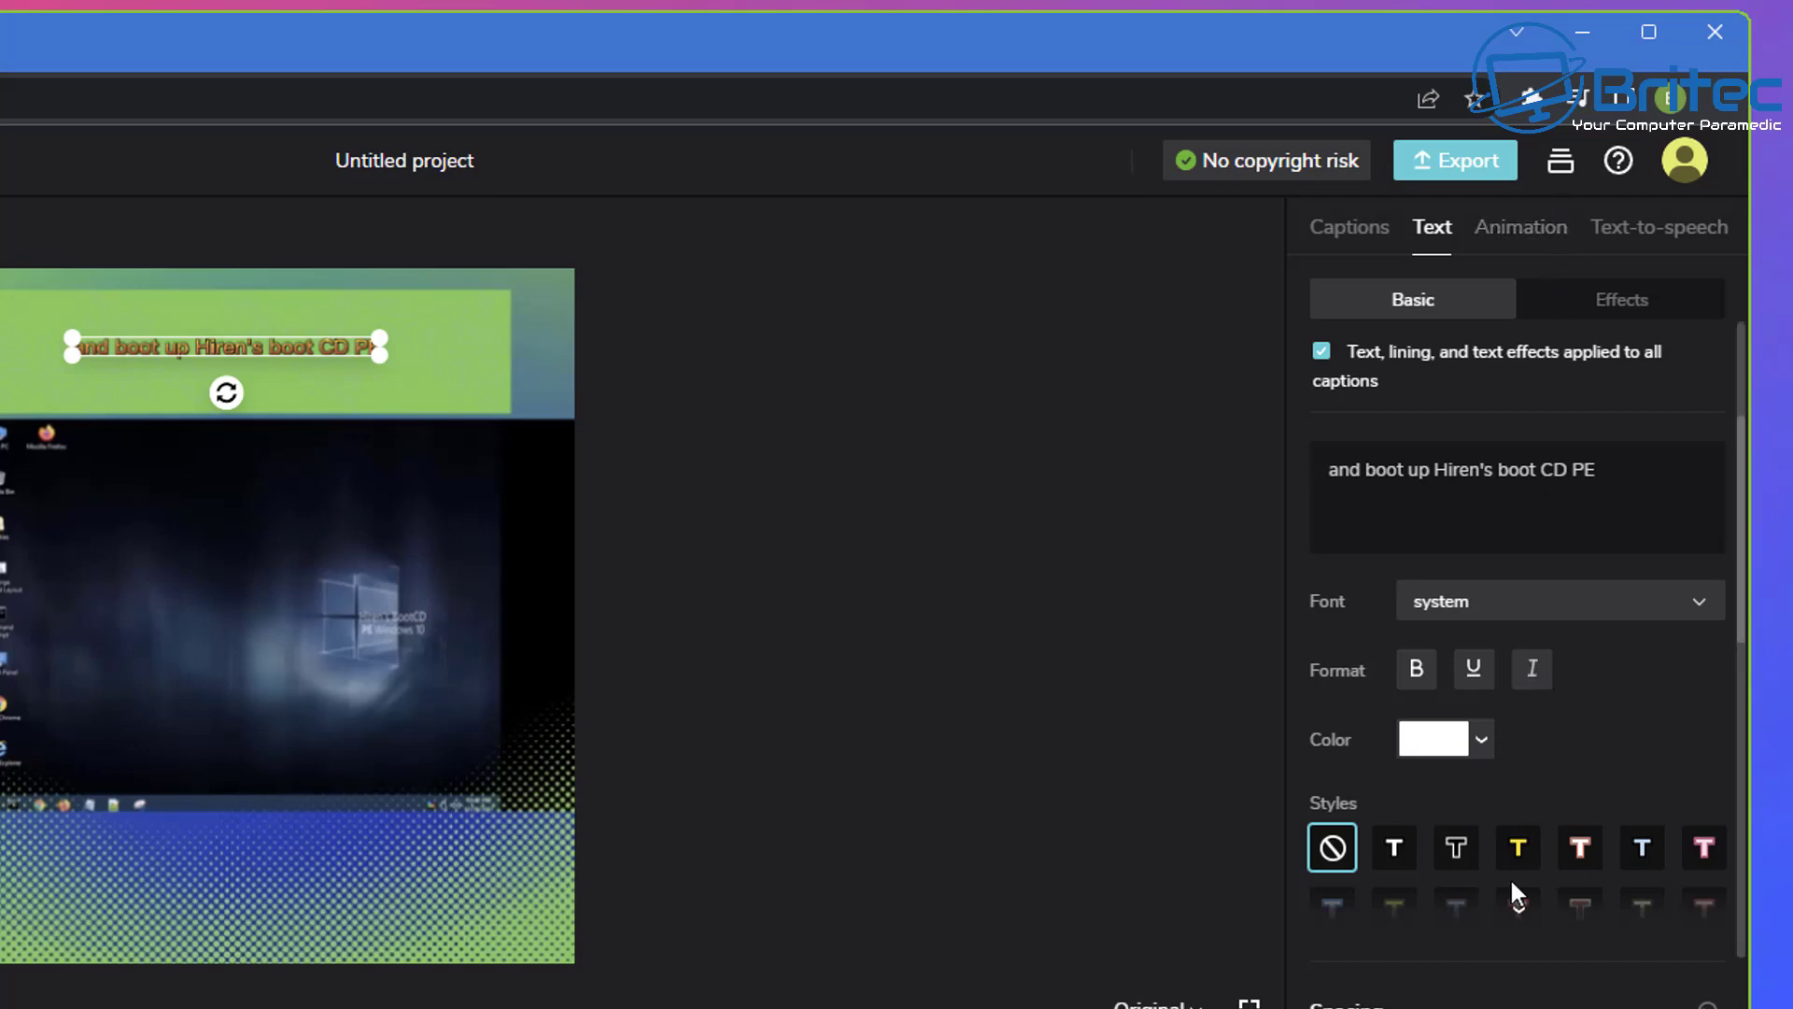
left_click(1518, 851)
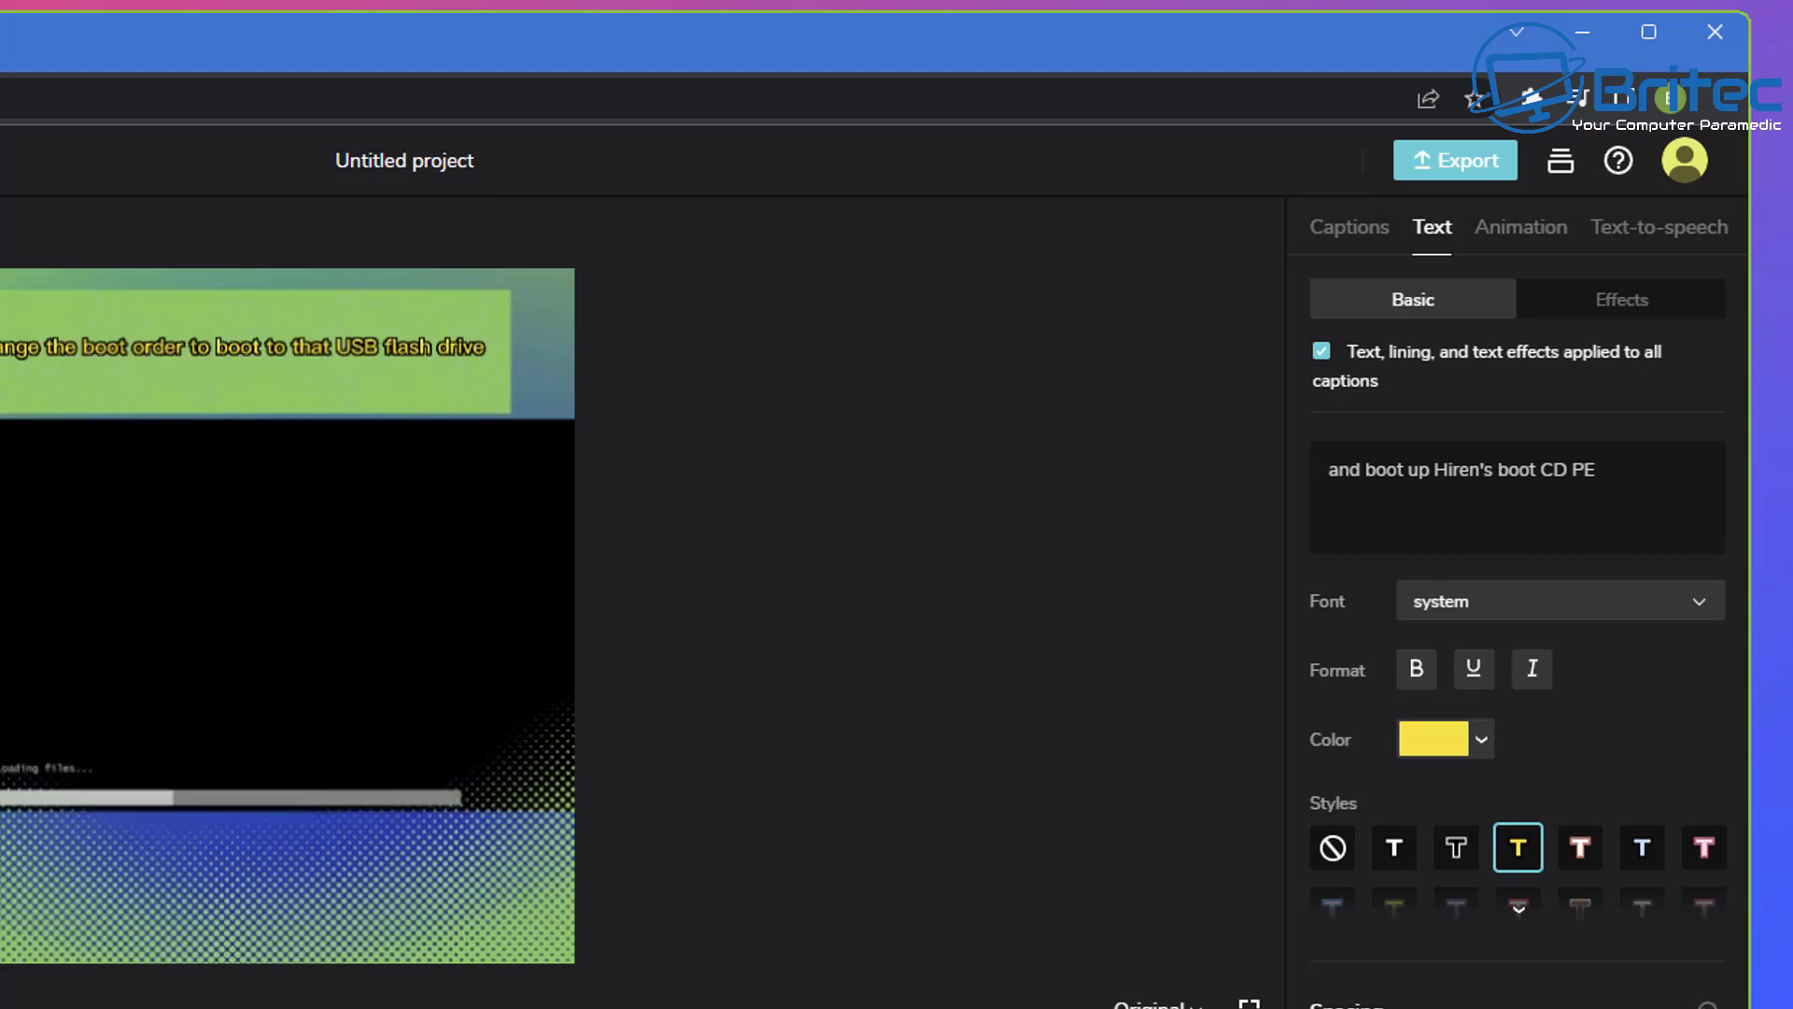
left_click(458, 966)
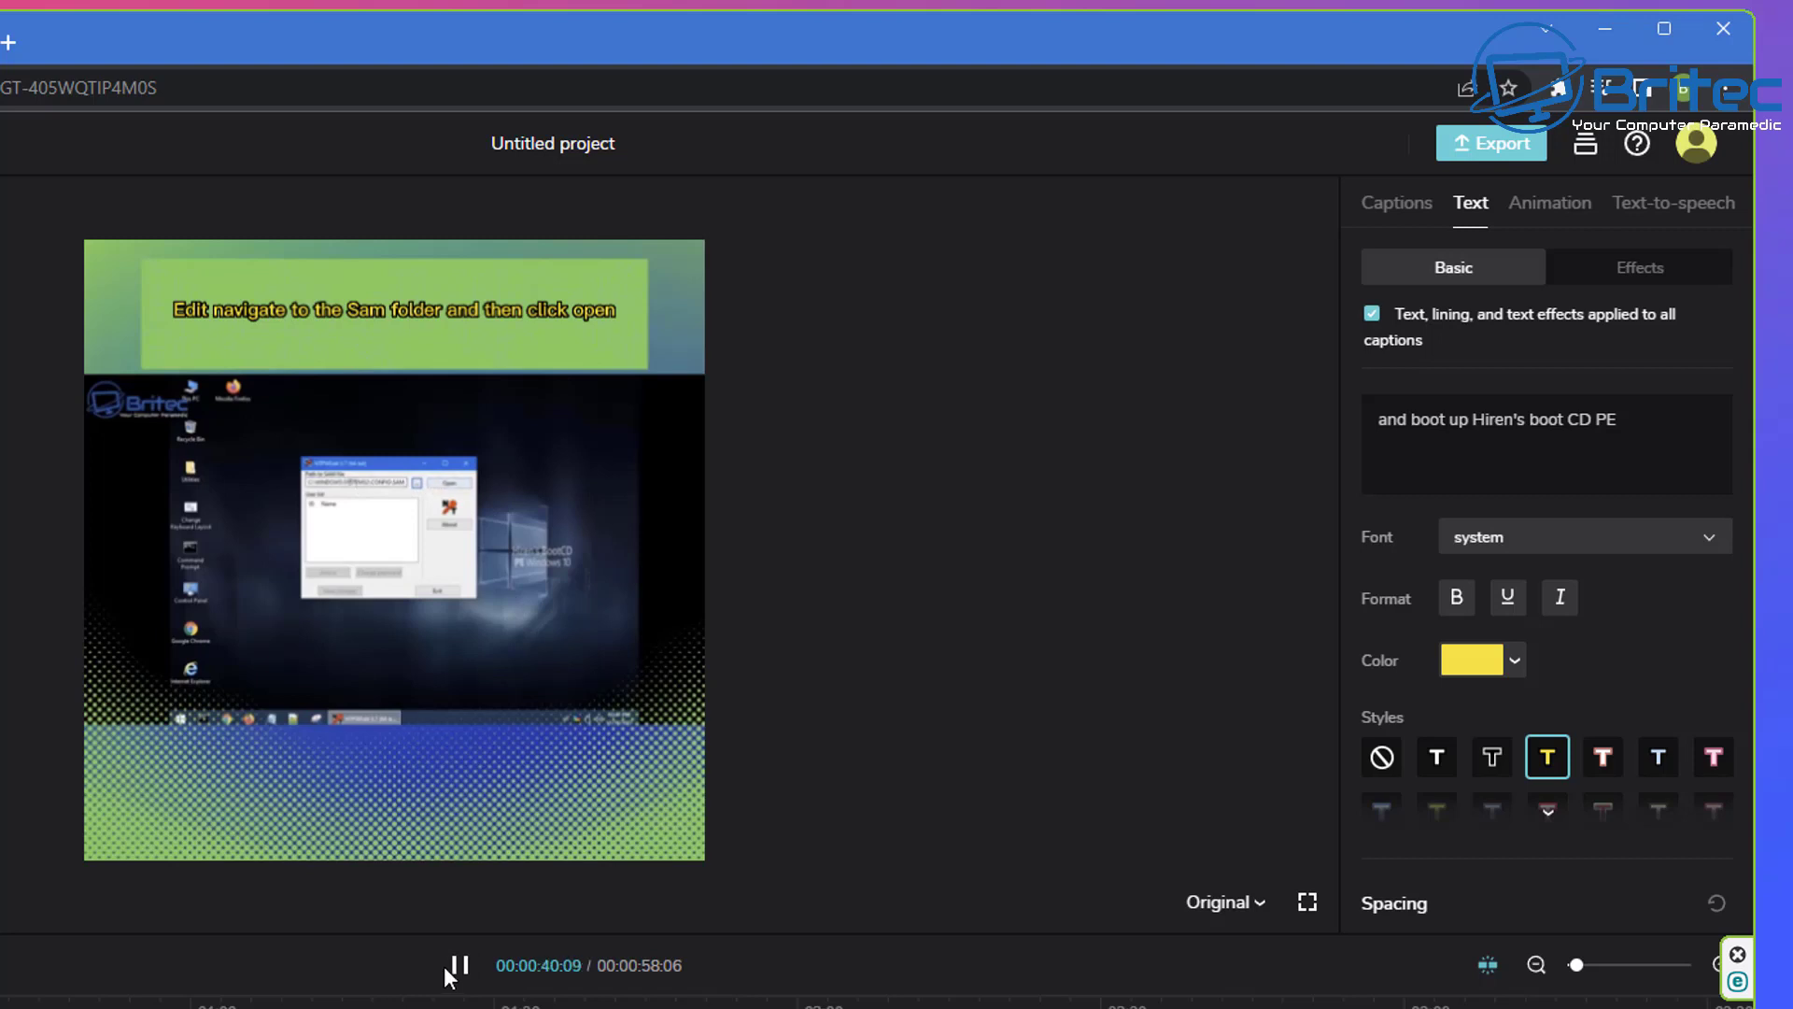
left_click(1537, 541)
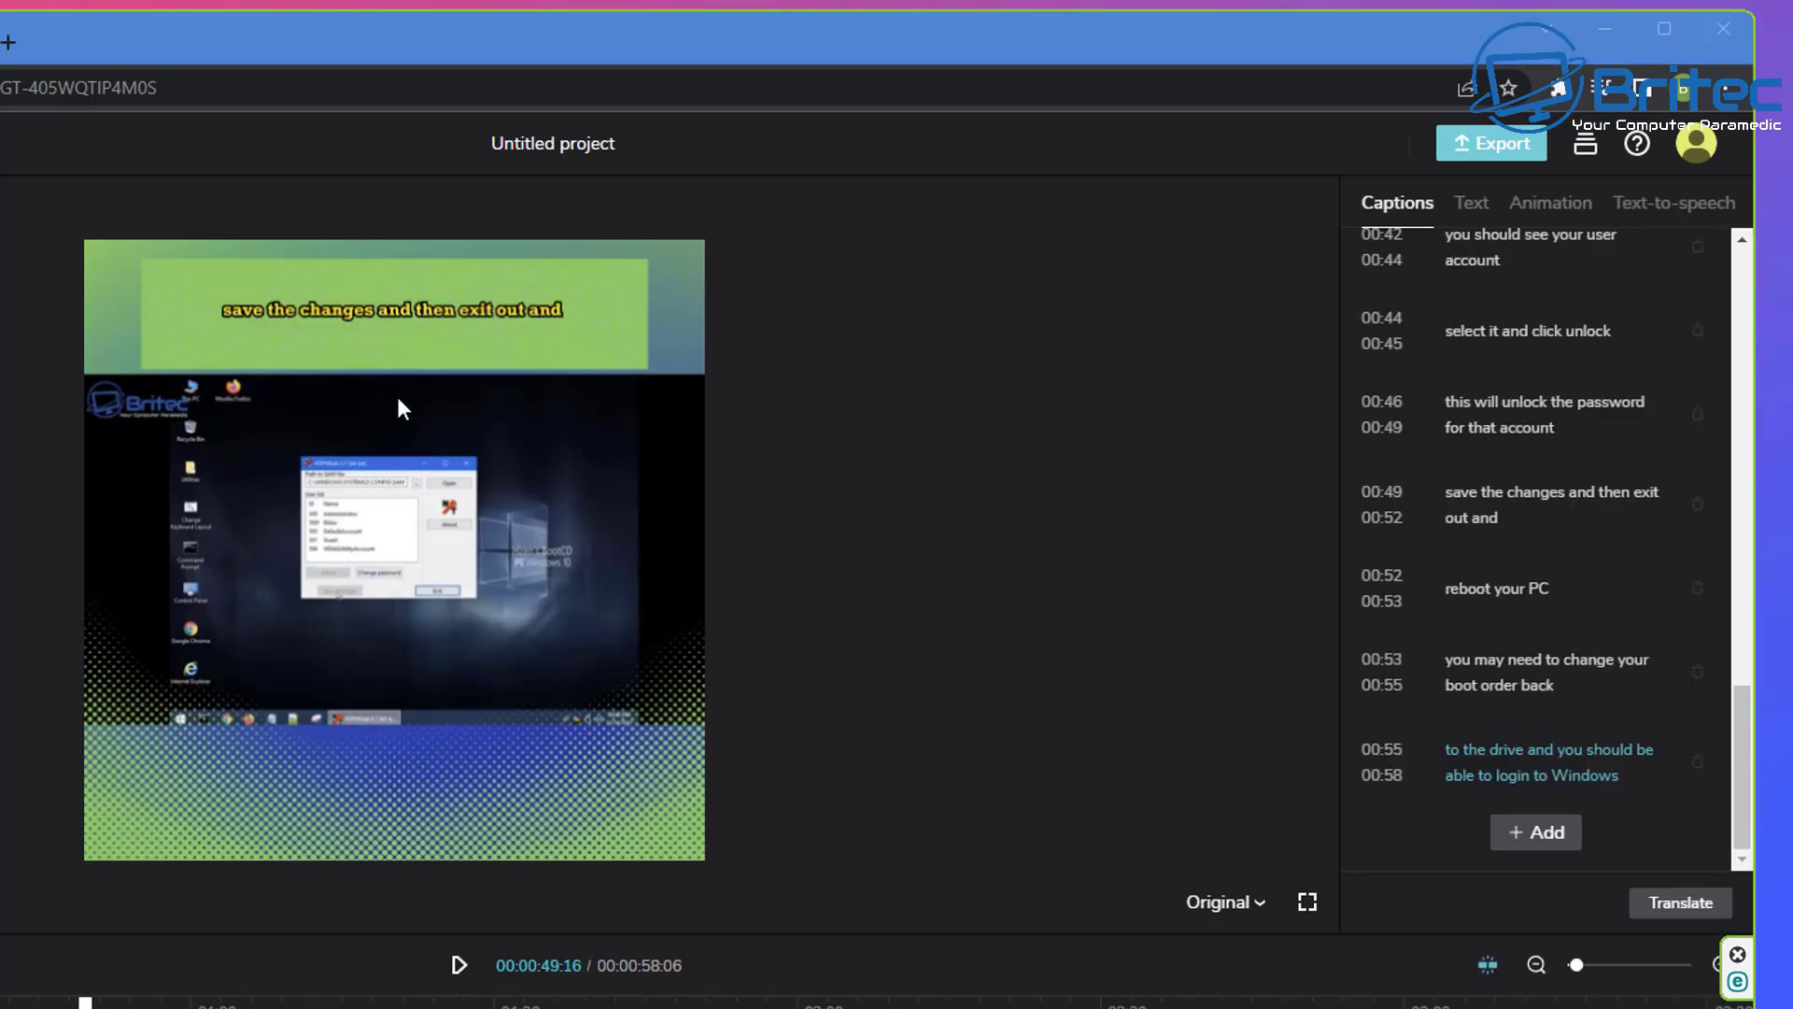
Export the captioned video at 1080p and download it
left_click(1497, 148)
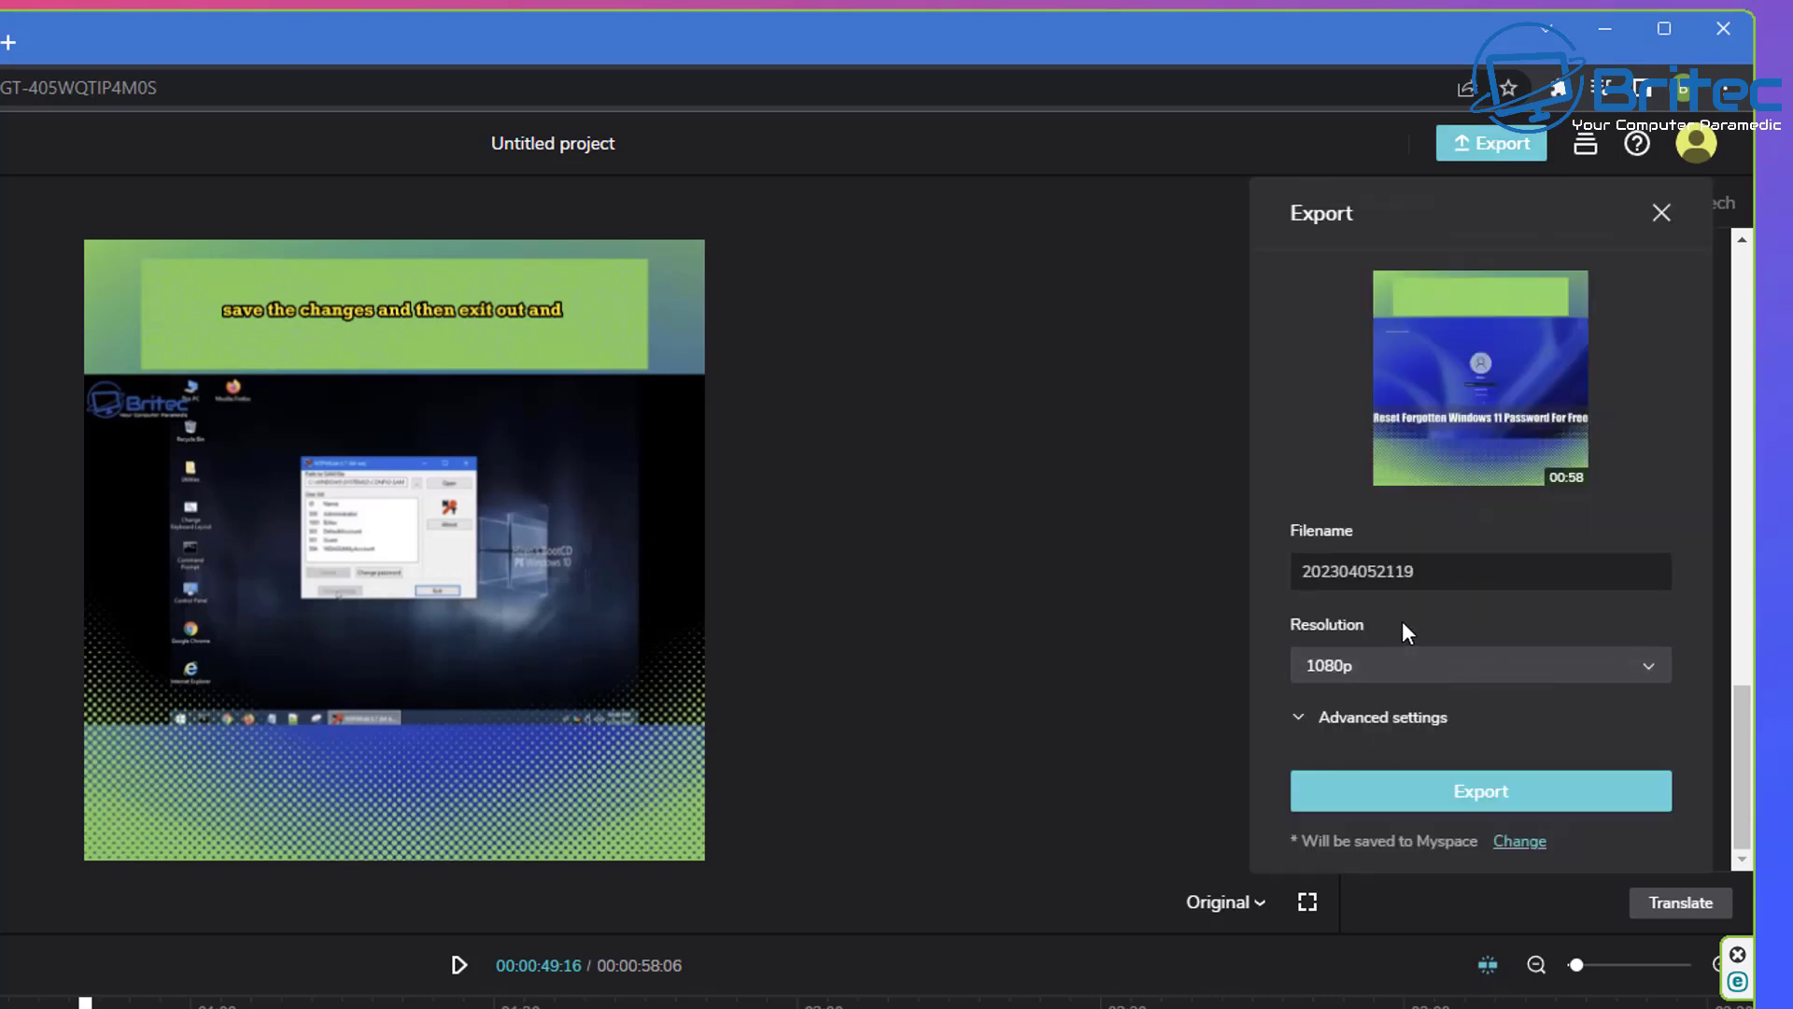
left_click(1502, 790)
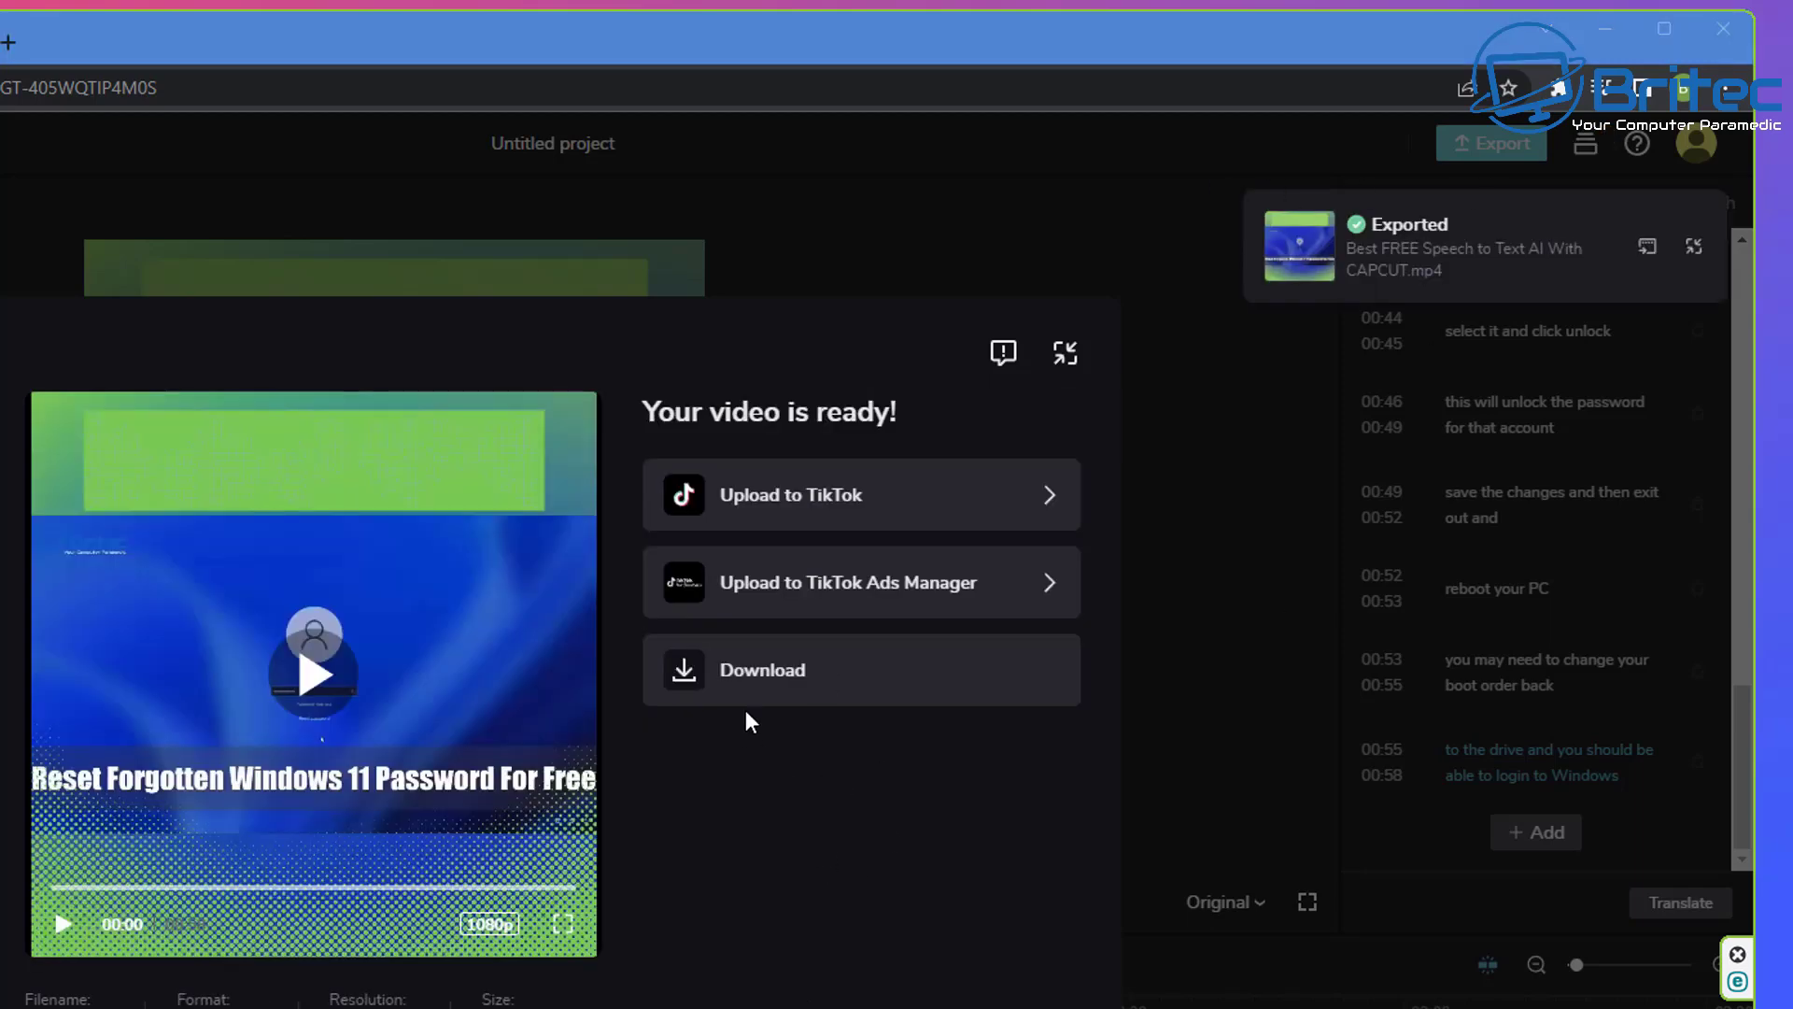
left_click(762, 686)
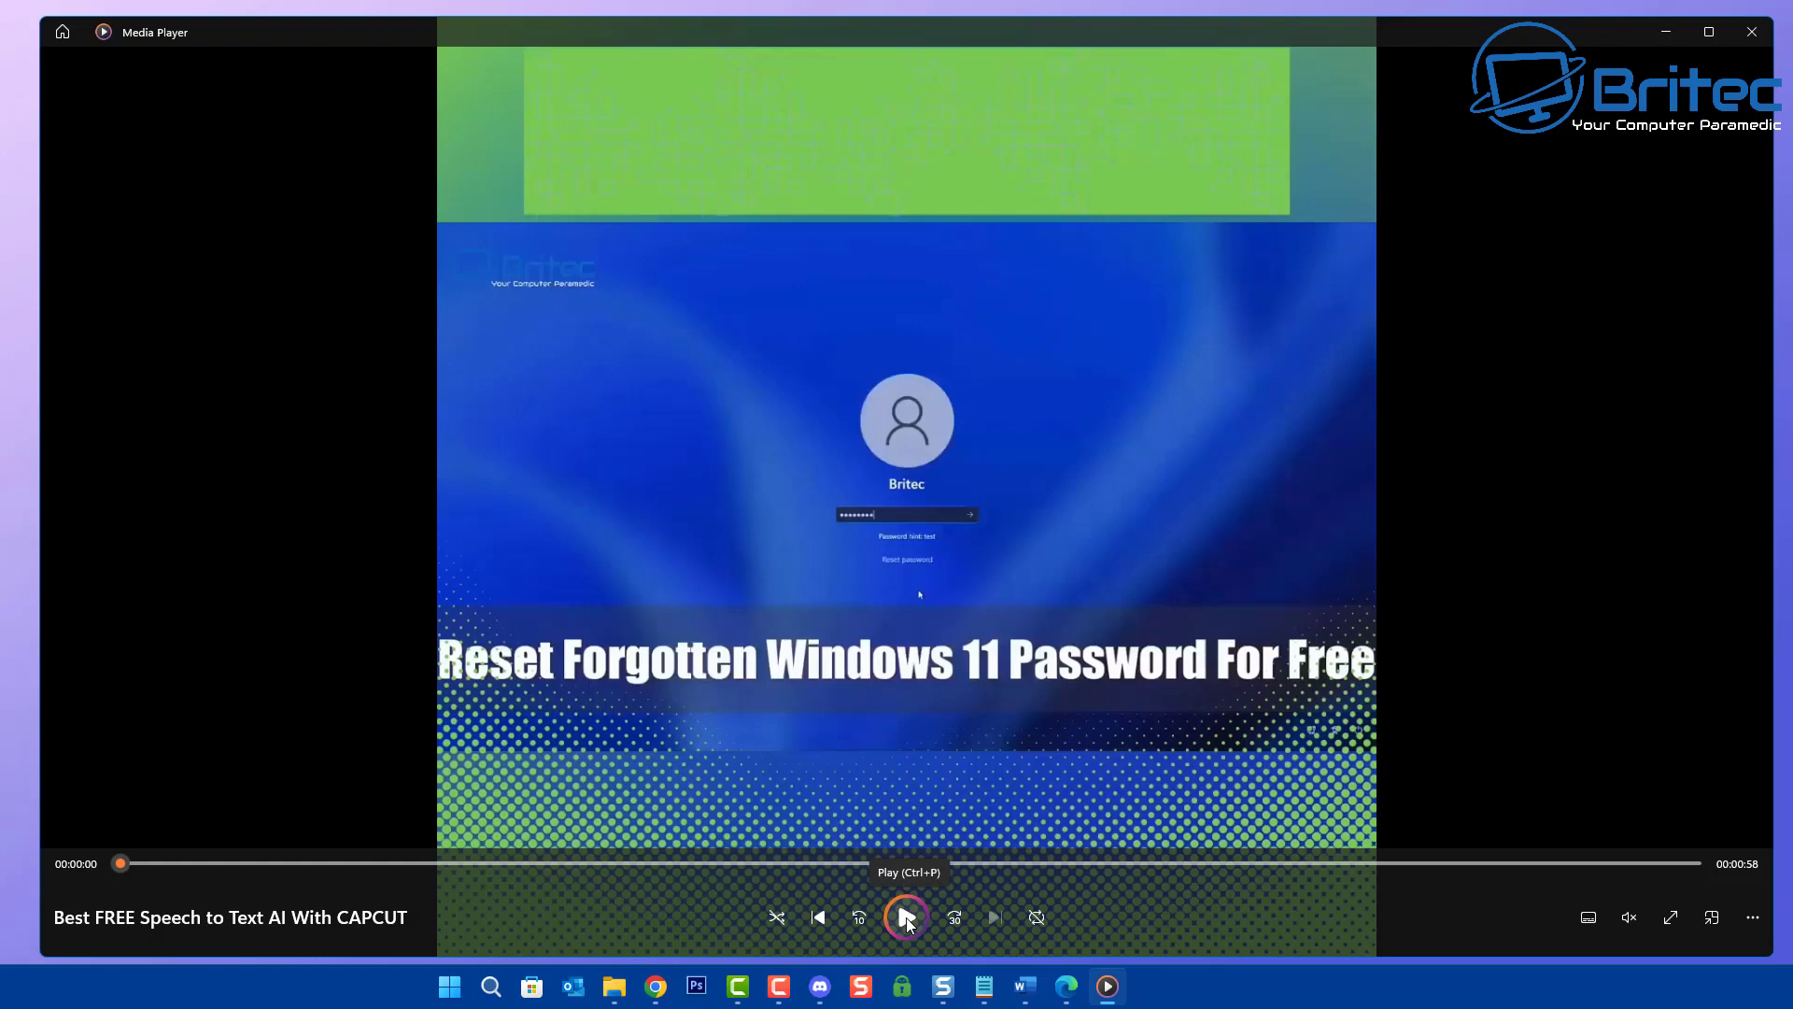
Play the downloaded captioned video in Media Player
left_click(906, 917)
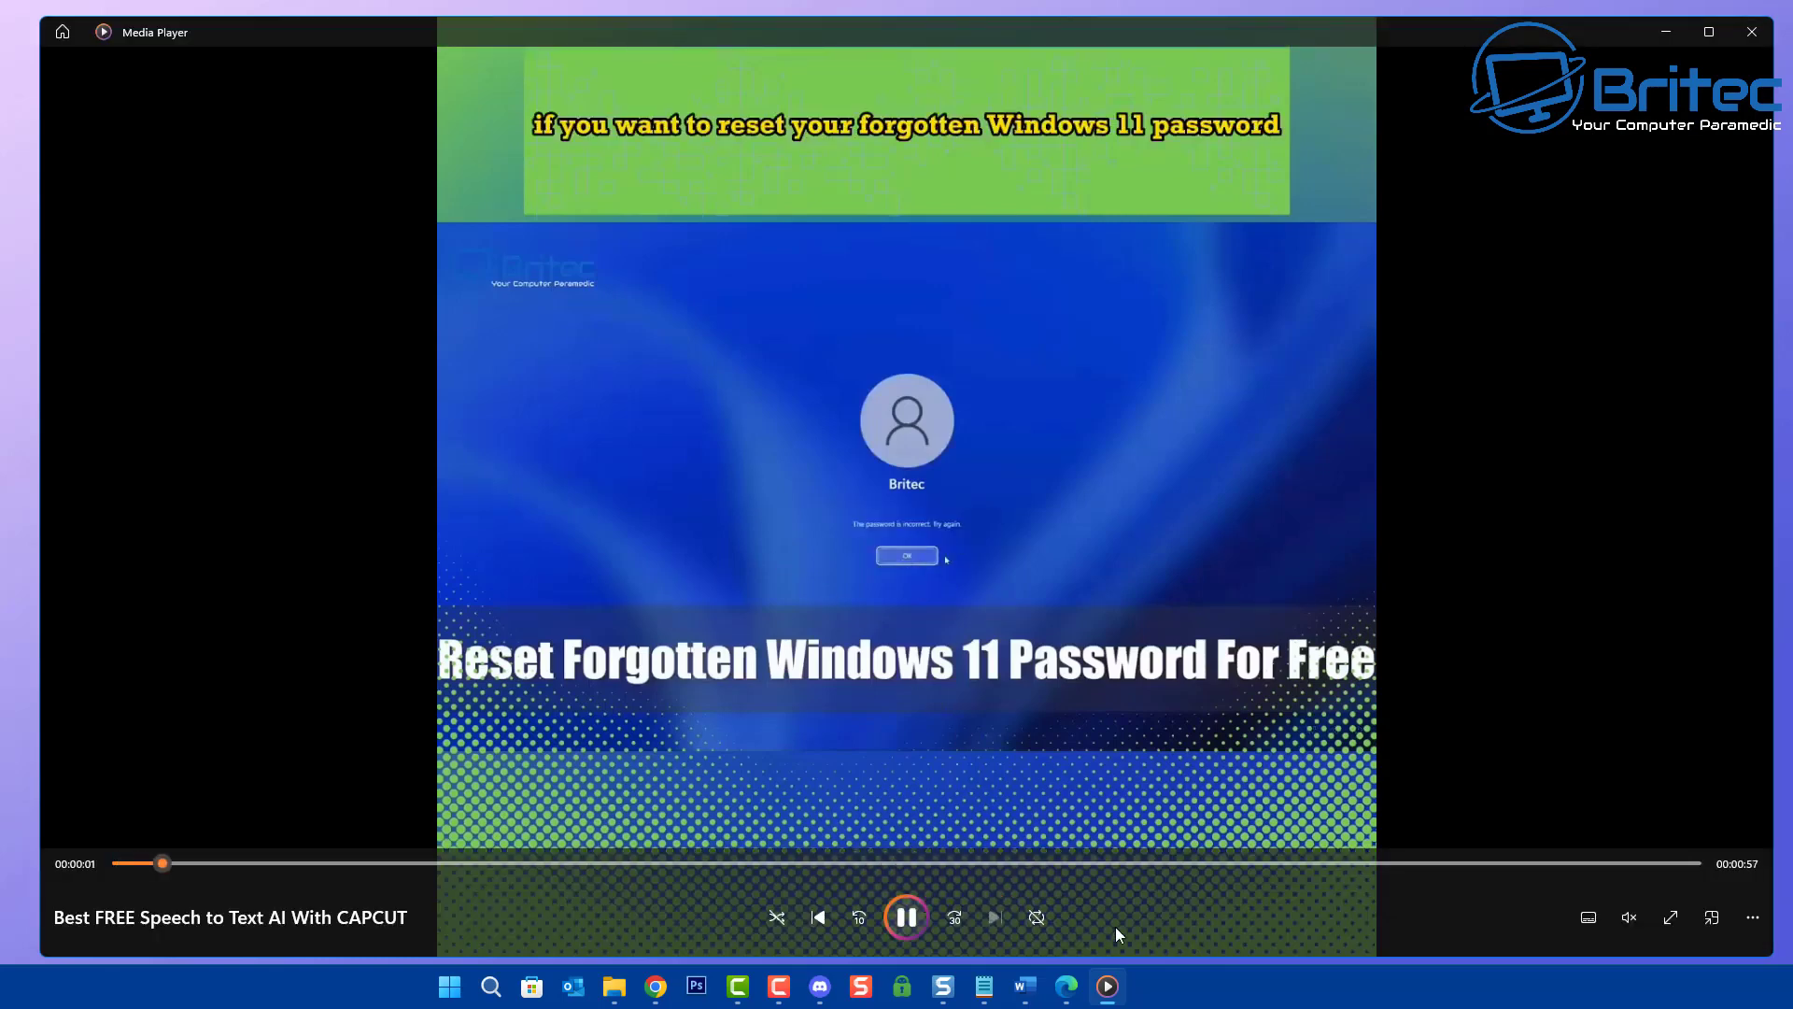